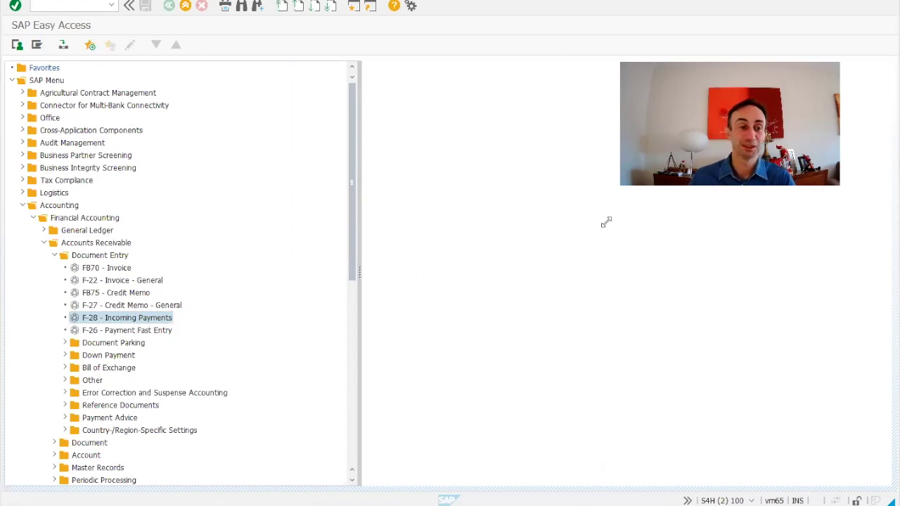
Launch F-28 Incoming Payments from Accounting > Financial Accounting > Accounts Receivable > Document Entry.
{"action": "left_click", "coordinate": [63, 206]}
{"action": "left_click", "coordinate": [80, 219]}
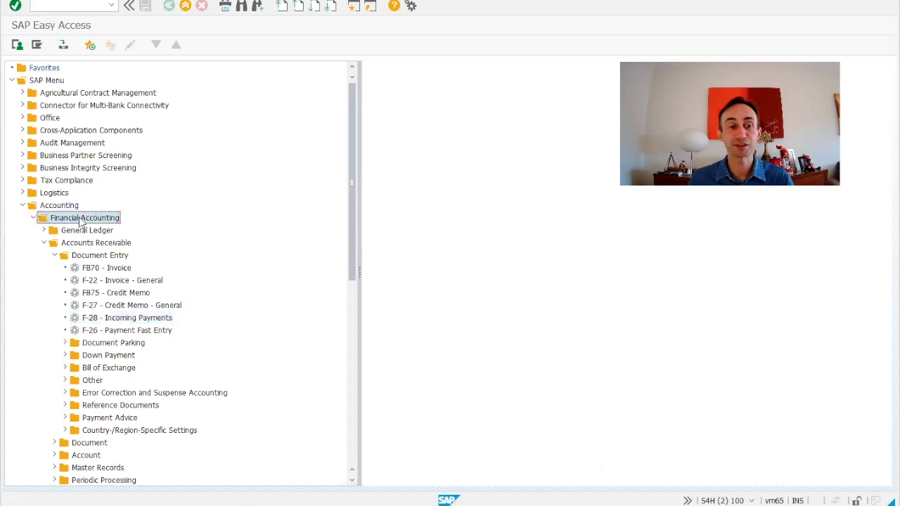
{"action": "left_click", "coordinate": [96, 244]}
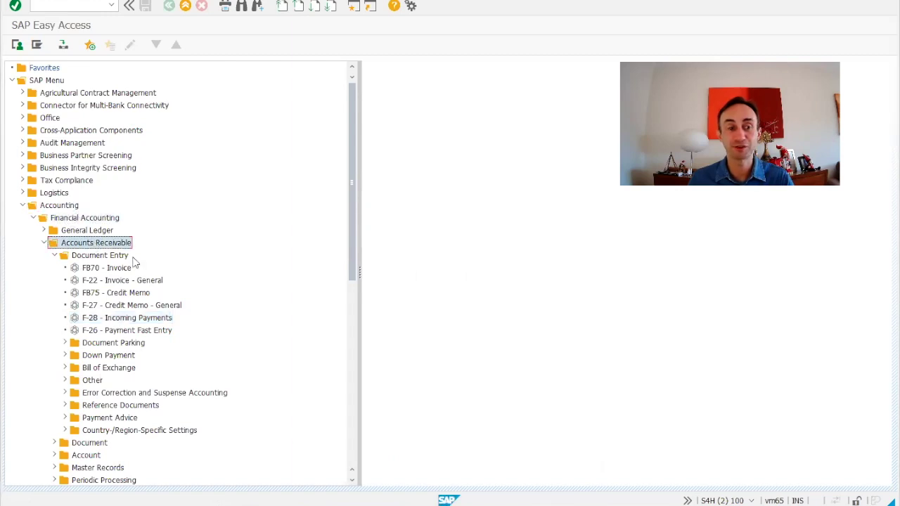
{"action": "left_click", "coordinate": [118, 259]}
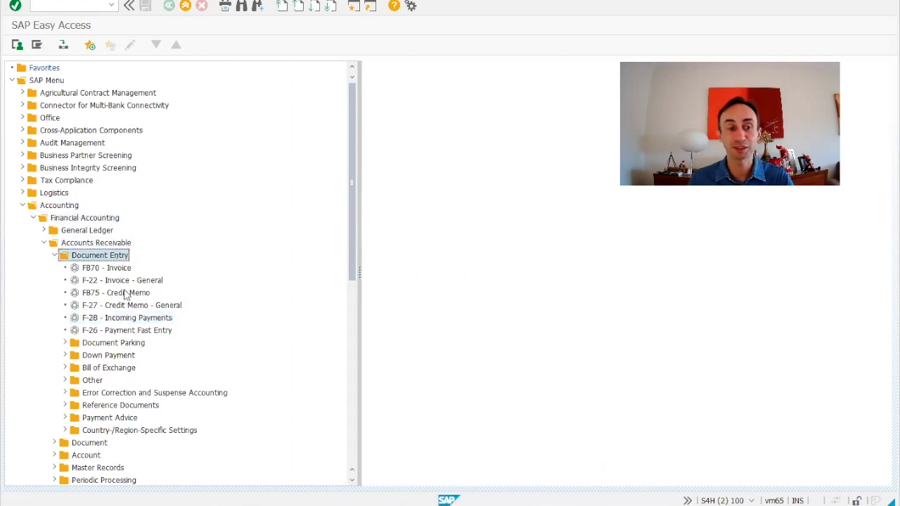
{"action": "left_click", "coordinate": [120, 320]}
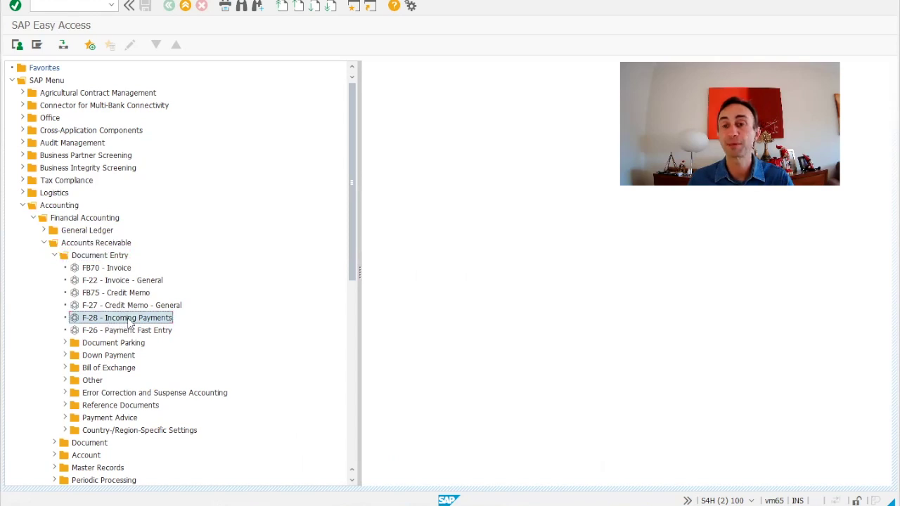
{"action": "double_click", "coordinate": [129, 320]}
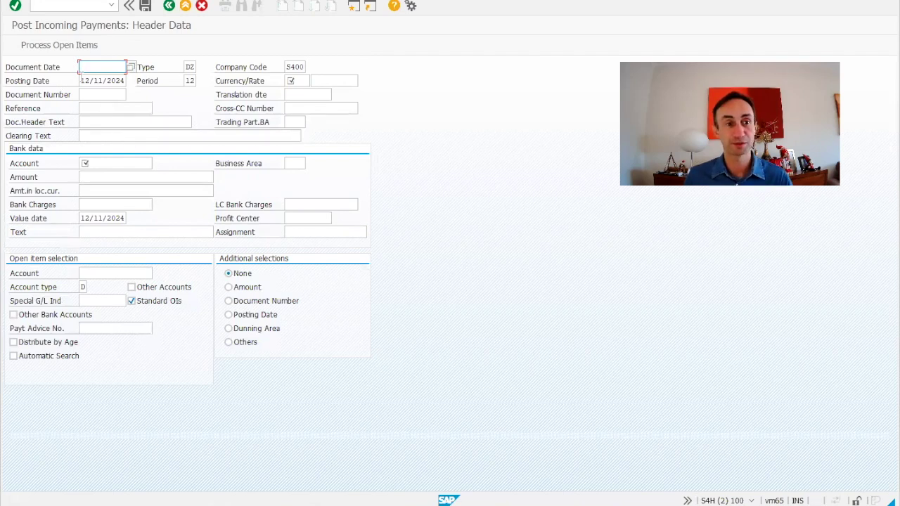
Copy posting date 12/11/2024 into Document Date and set currency to BRL.
{"action": "left_click", "coordinate": [92, 82]}
{"action": "double_click", "coordinate": [92, 81]}
{"action": "key", "text": "ctrl+c"}
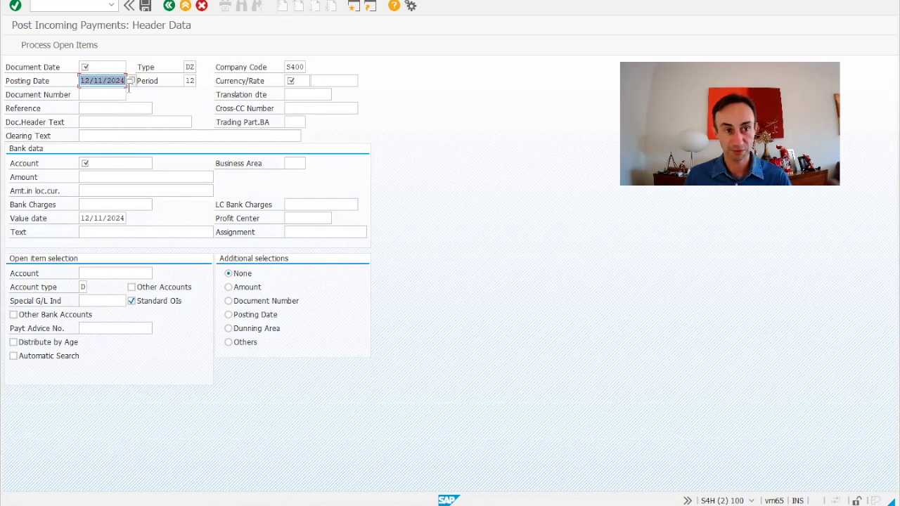
{"action": "key", "text": "shift+Tab"}
{"action": "key", "text": "ctrl+v"}
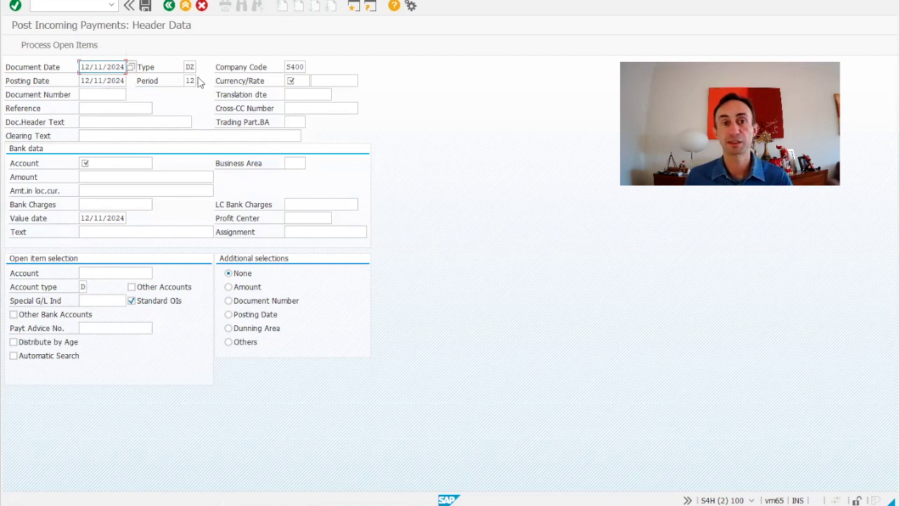
{"action": "left_click", "coordinate": [294, 81]}
{"action": "type", "text": "B"}
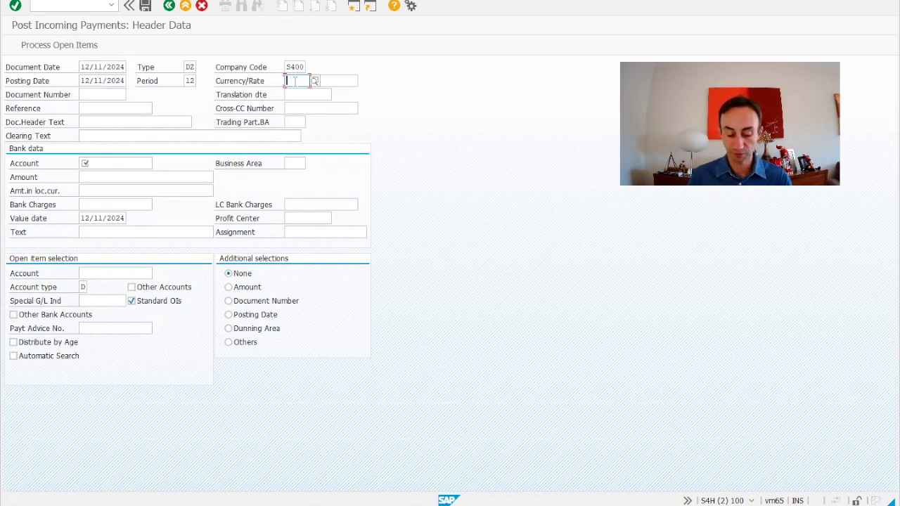
{"action": "type", "text": "RL"}
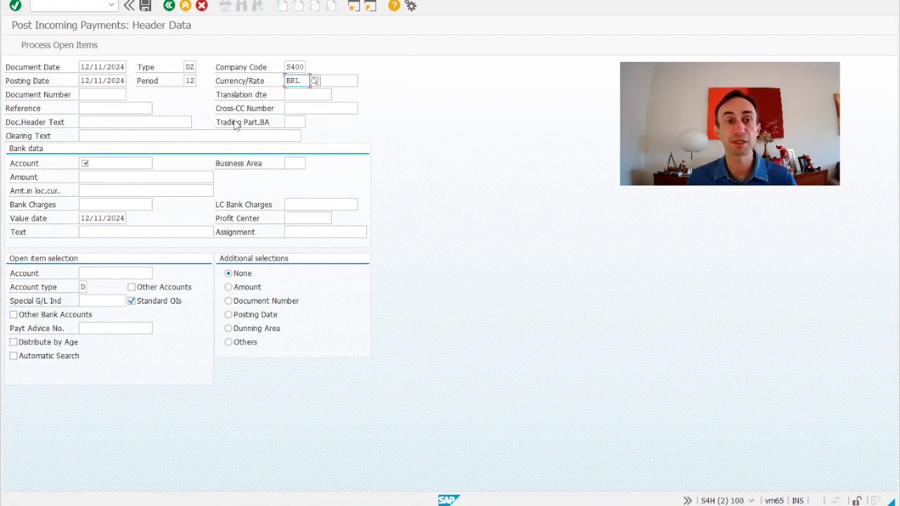
Enter bank G/L account 11001080 and payment amount 1000.
{"action": "left_click", "coordinate": [122, 165]}
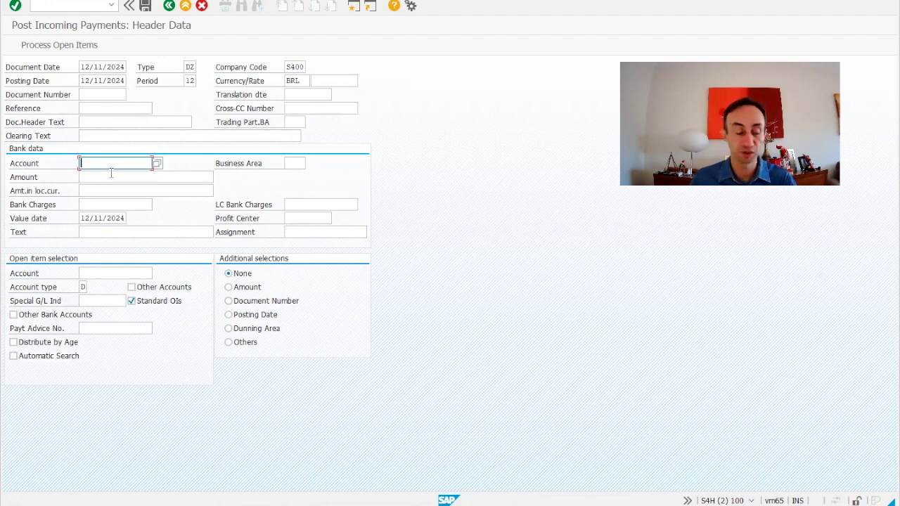
{"action": "type", "text": "11001080"}
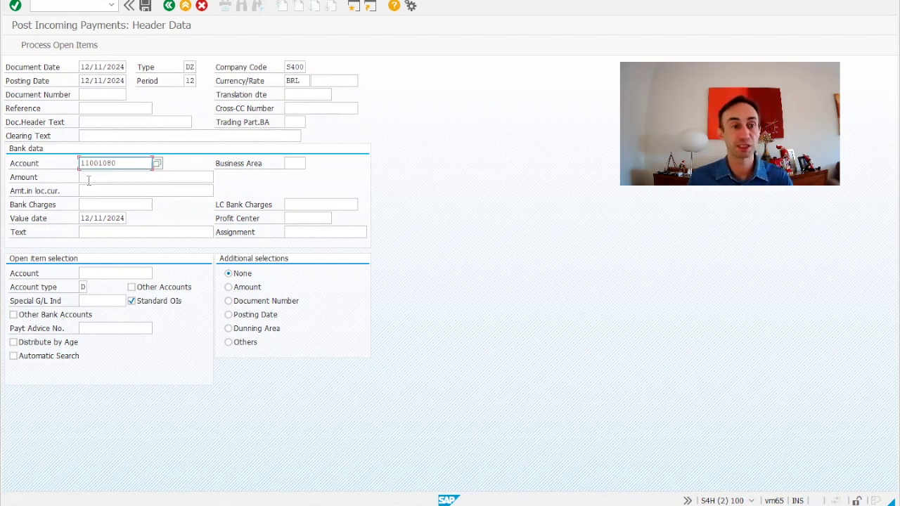
{"action": "left_click", "coordinate": [103, 178]}
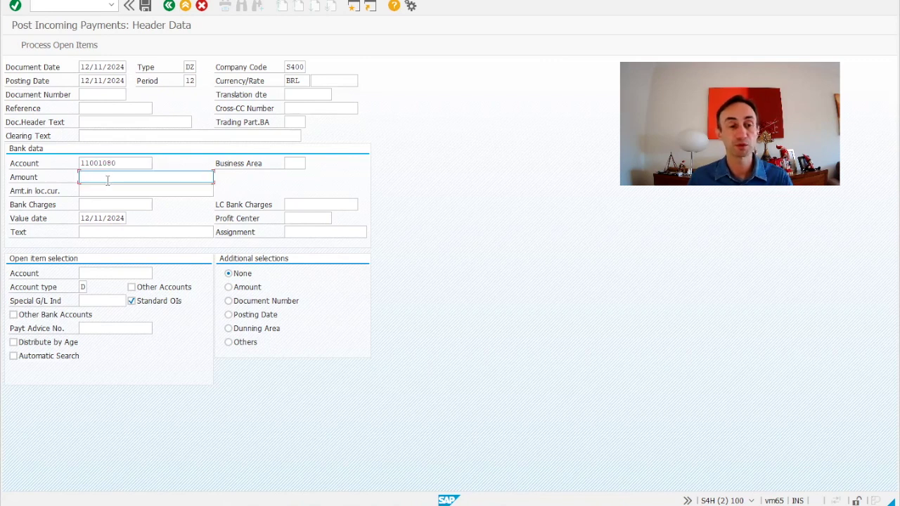
{"action": "type", "text": "1000"}
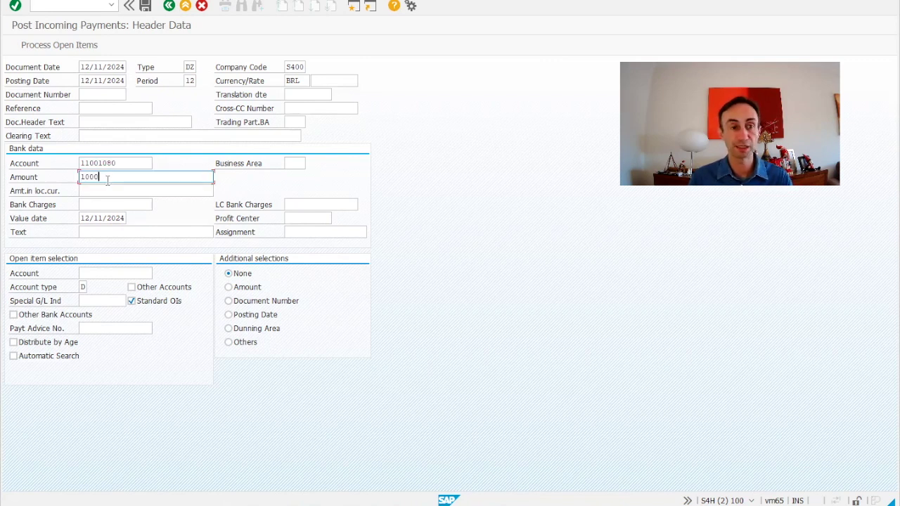
Select the paying customer's account (account type D) for open item selection.
{"action": "left_click", "coordinate": [88, 273]}
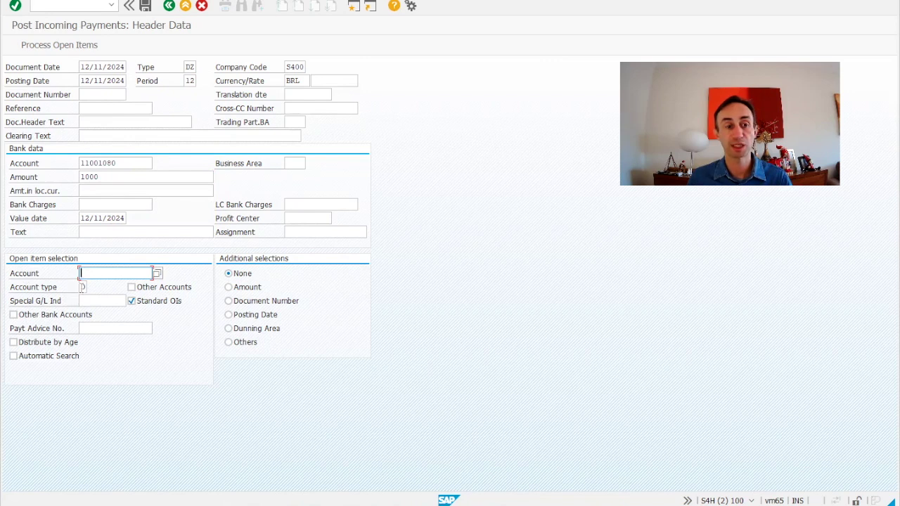
{"action": "left_click", "coordinate": [83, 288]}
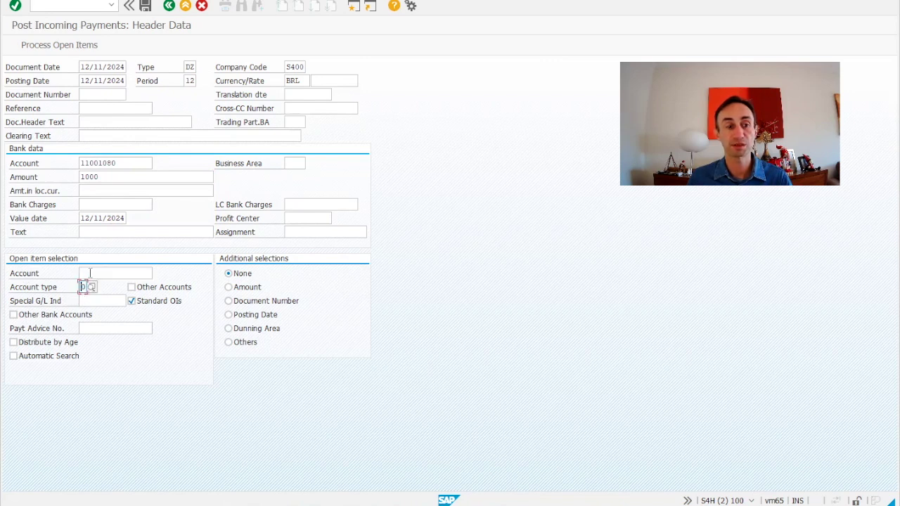
{"action": "left_click", "coordinate": [88, 273]}
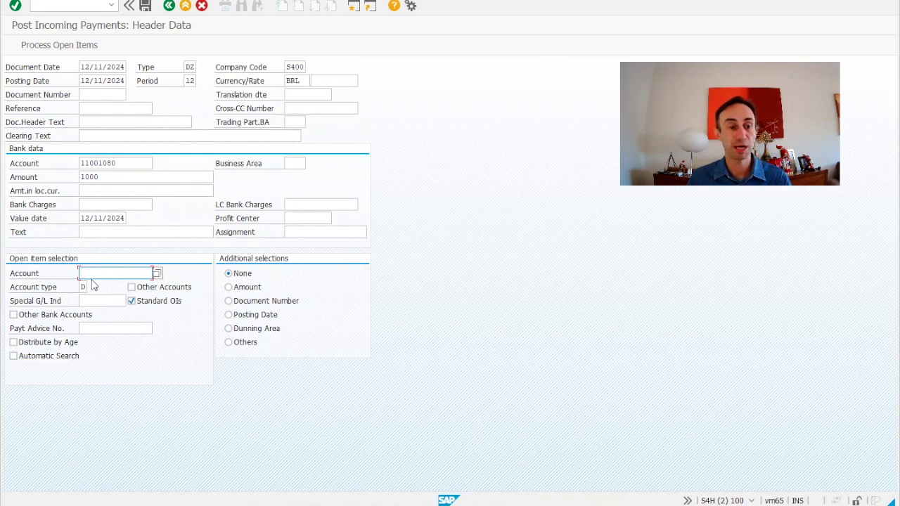
{"action": "type", "text": "100"}
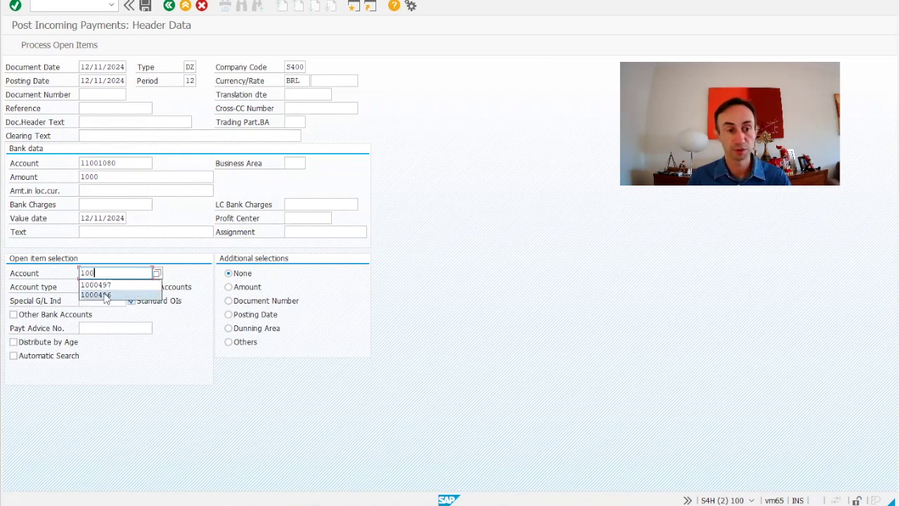
{"action": "left_click", "coordinate": [127, 293]}
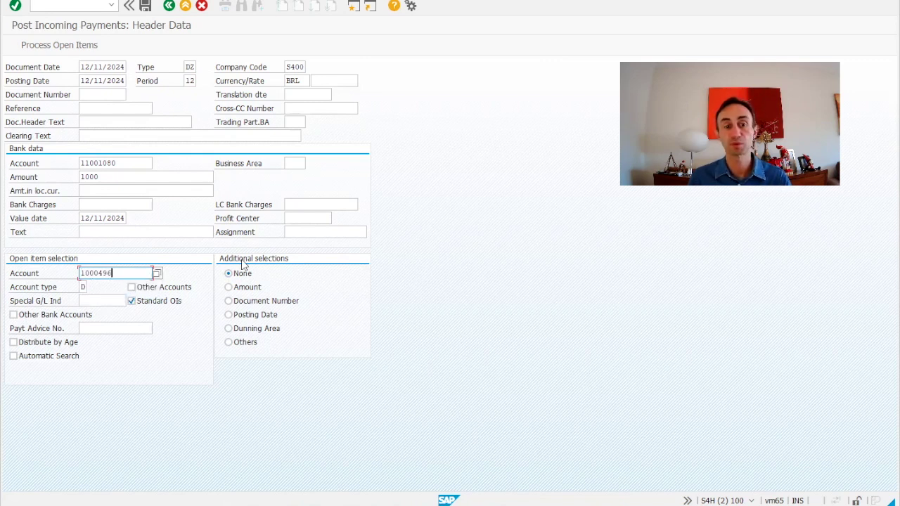
Bring up the customer's open items and deactivate all of them.
{"action": "key", "text": "Return"}
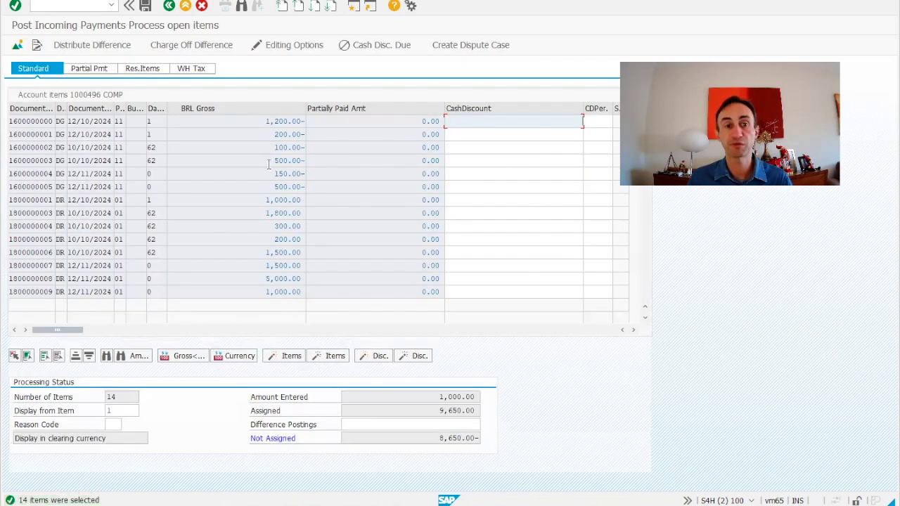
{"action": "left_click", "coordinate": [276, 121]}
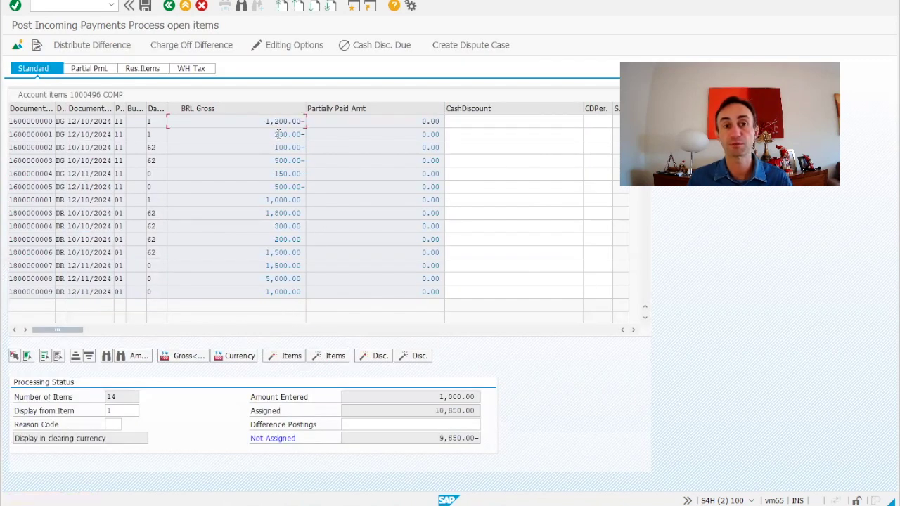
{"action": "key", "text": "shift+F4"}
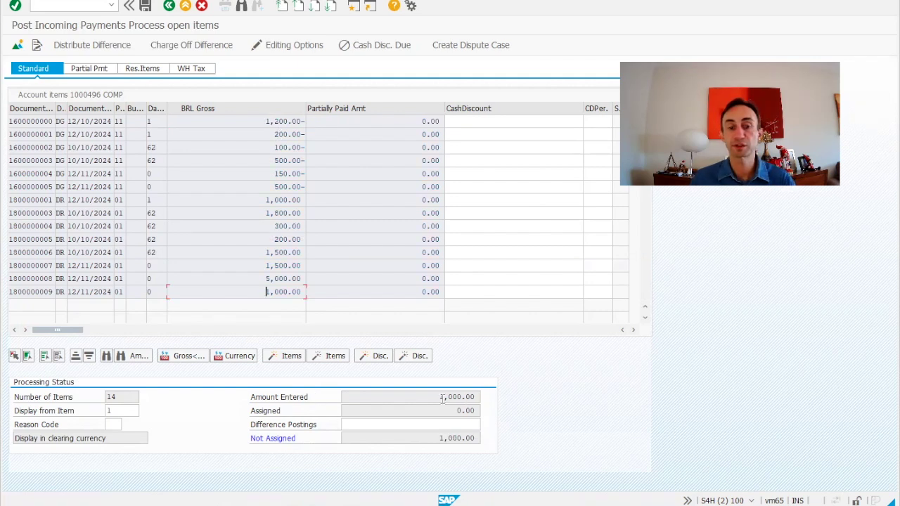
{"action": "left_click_drag", "start_coordinate": [434, 397], "coordinate": [506, 396]}
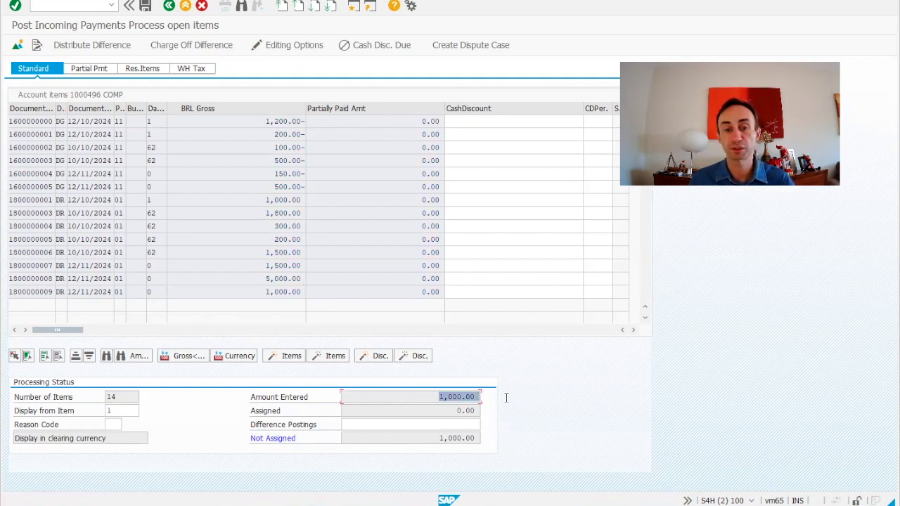
{"action": "left_click", "coordinate": [118, 396]}
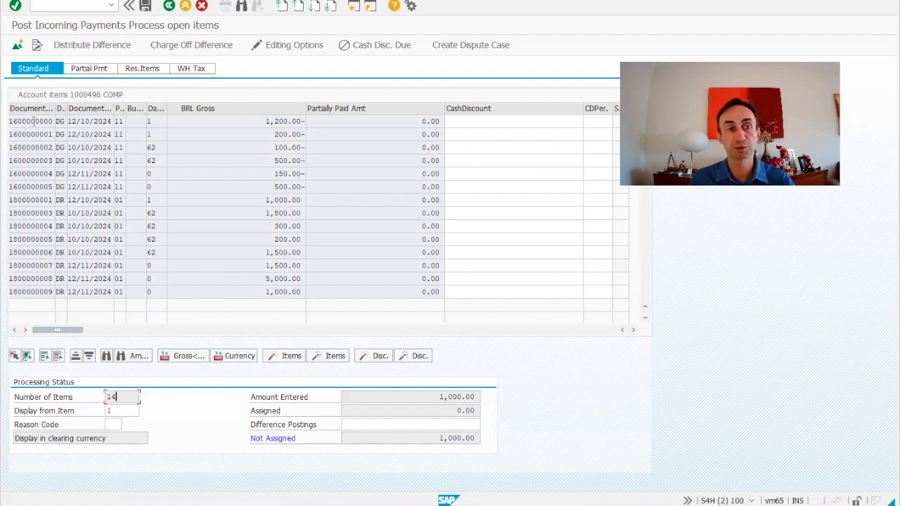
{"action": "double_click", "coordinate": [32, 121]}
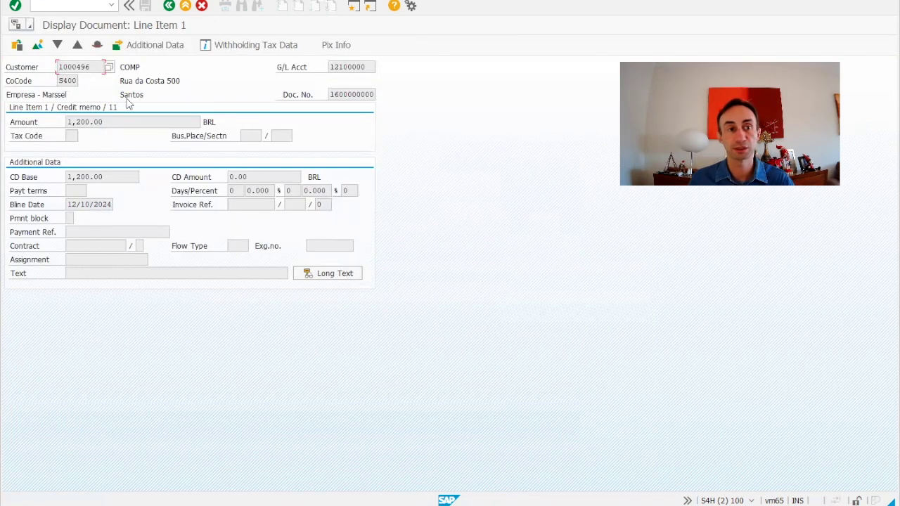
{"action": "left_click", "coordinate": [169, 7]}
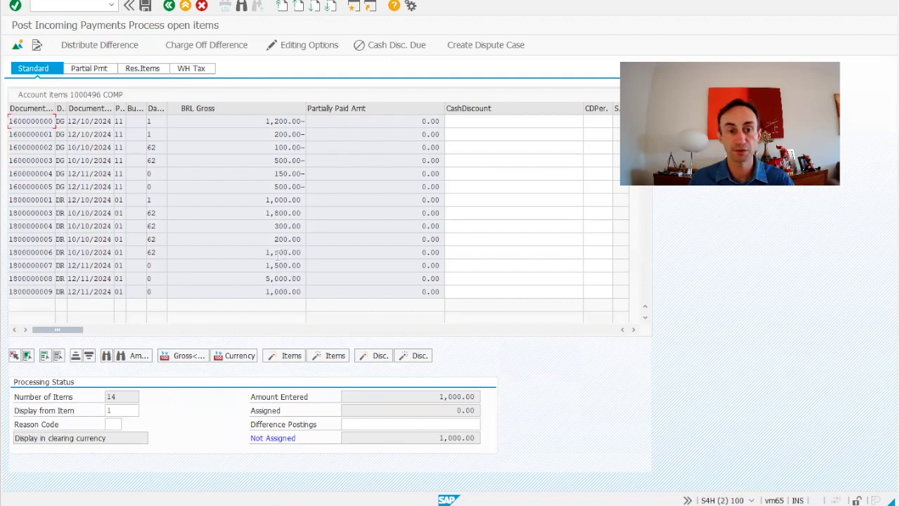
{"action": "double_click", "coordinate": [276, 255]}
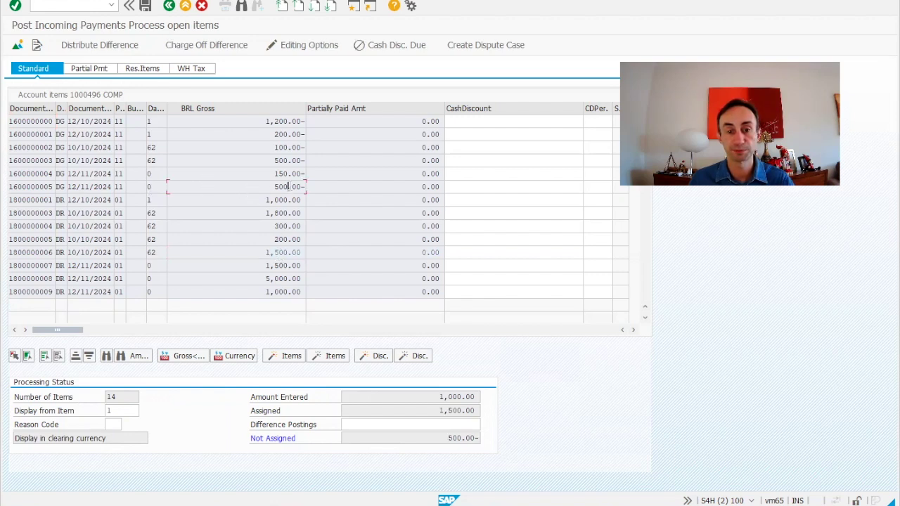
{"action": "double_click", "coordinate": [288, 186]}
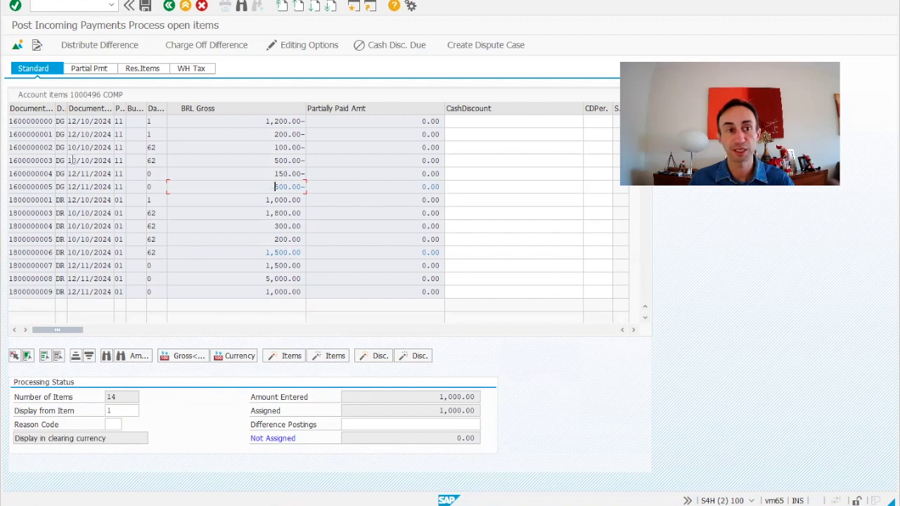
{"action": "left_click", "coordinate": [17, 44]}
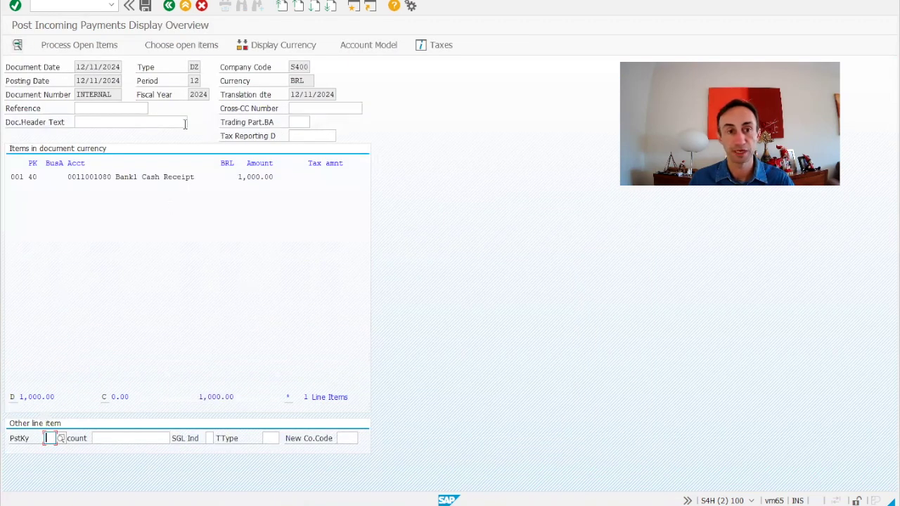
{"action": "left_click", "coordinate": [145, 9]}
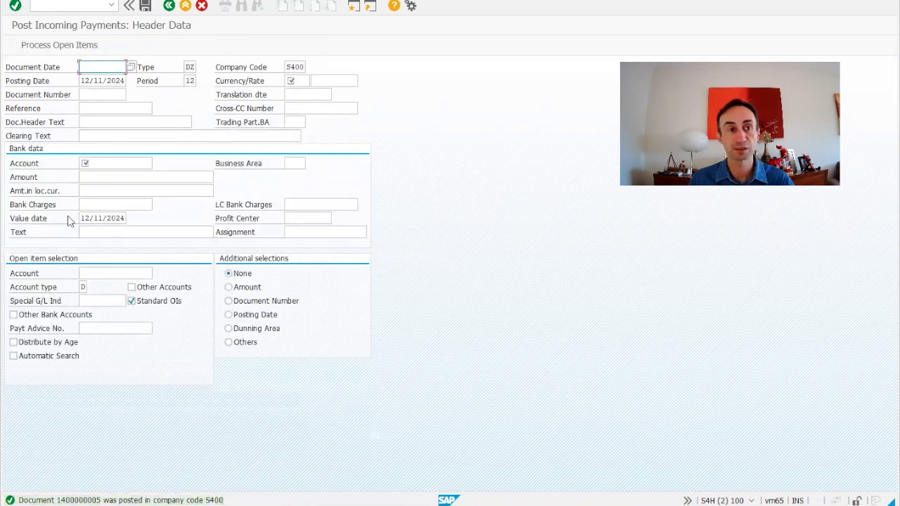
{"action": "left_click", "coordinate": [63, 0]}
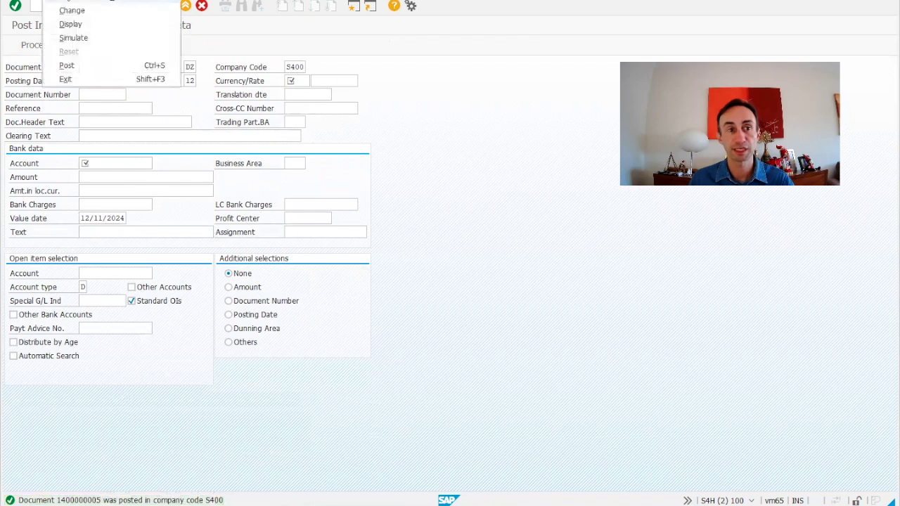
{"action": "left_click", "coordinate": [68, 28]}
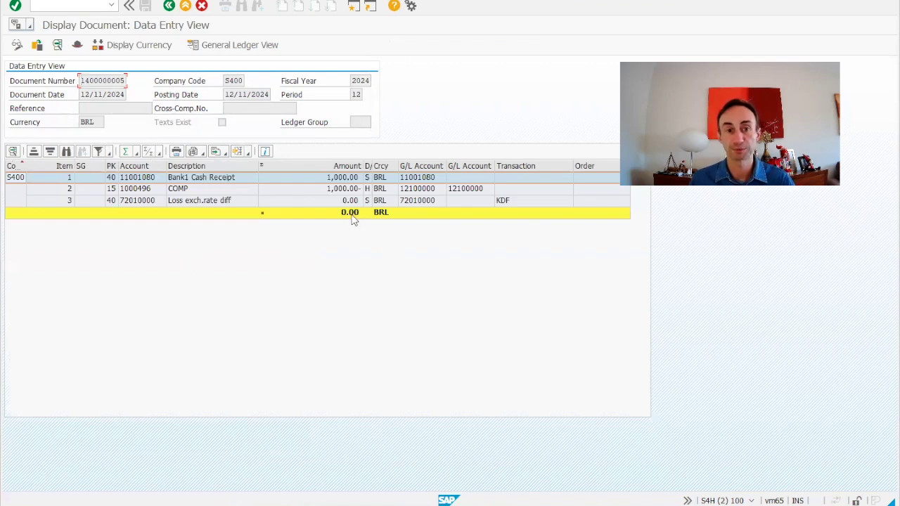
{"action": "left_click", "coordinate": [511, 480]}
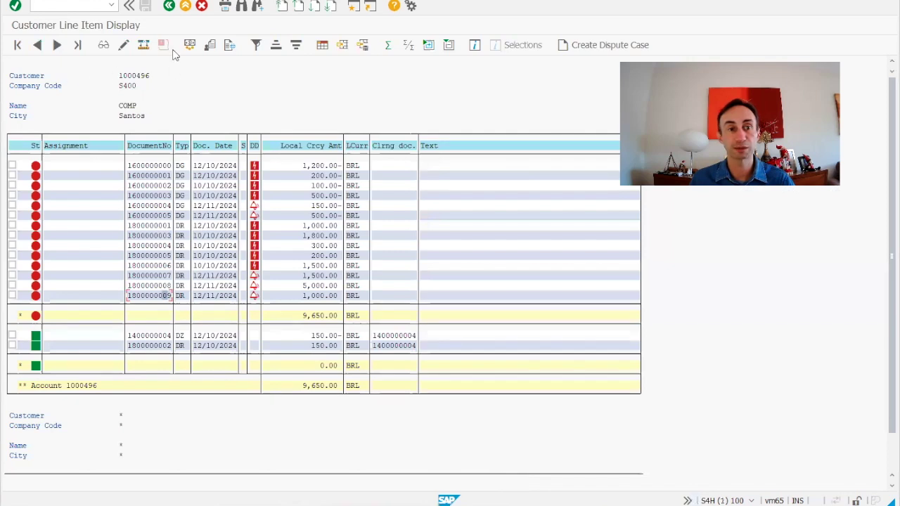
{"action": "left_click", "coordinate": [169, 6]}
{"action": "left_click", "coordinate": [17, 44]}
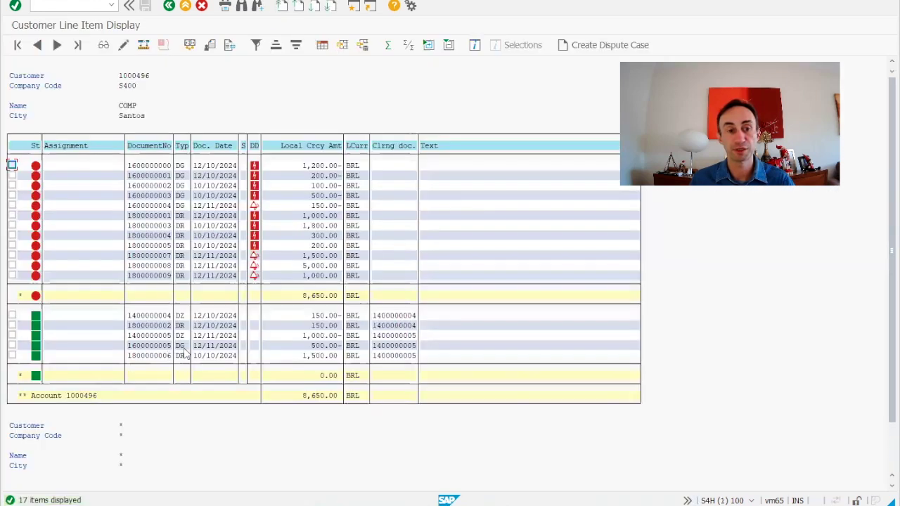
{"action": "left_click", "coordinate": [311, 345]}
{"action": "left_click", "coordinate": [326, 345]}
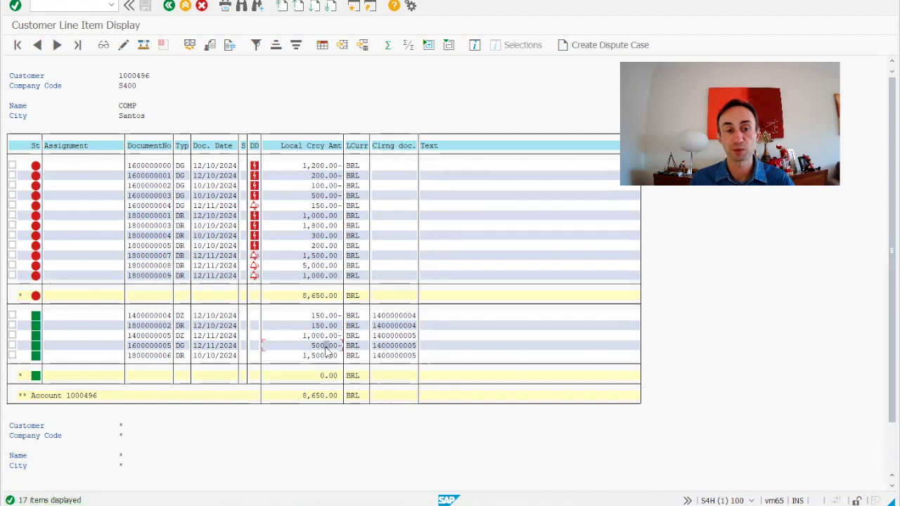
{"action": "left_click", "coordinate": [394, 344]}
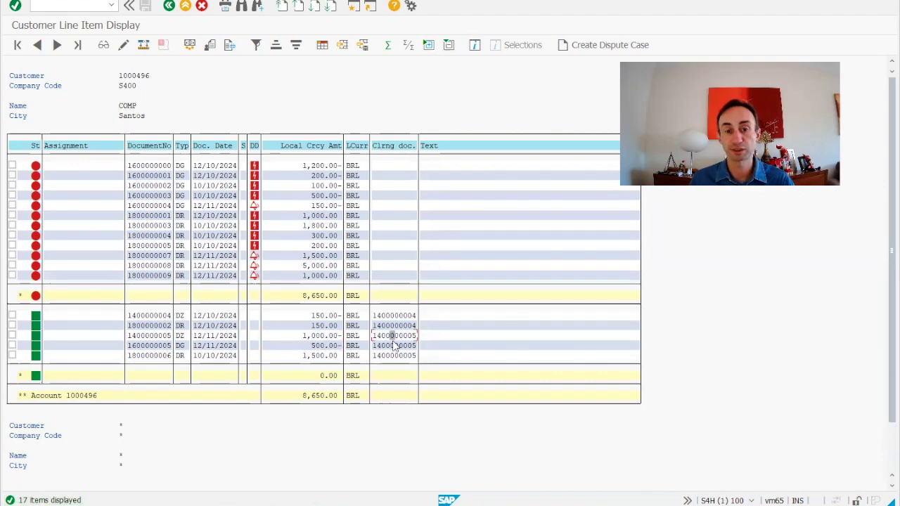
{"action": "left_click", "coordinate": [325, 345]}
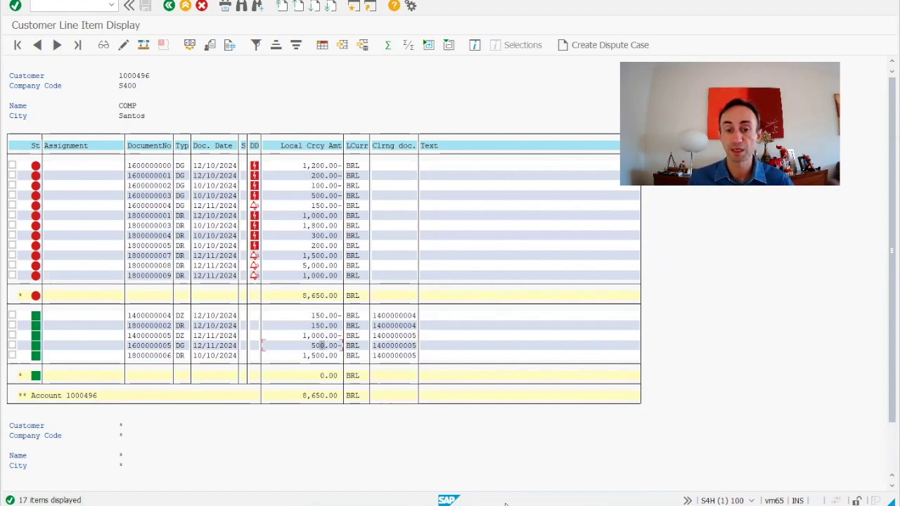
Bring the Chrome window with the SAP Fiori launchpad home page to the front.
{"action": "left_click", "coordinate": [504, 457]}
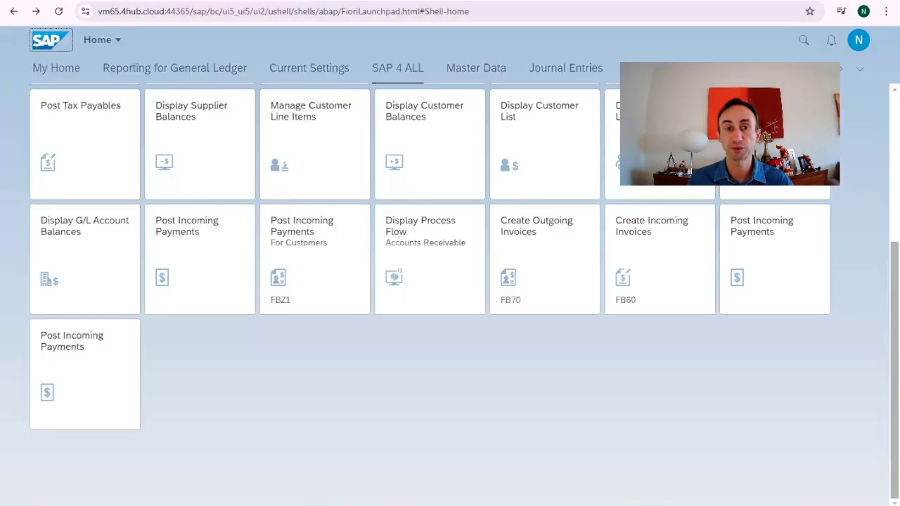
Open Post Incoming Payments and change the company code from A001 to S400.
{"action": "left_click", "coordinate": [312, 236]}
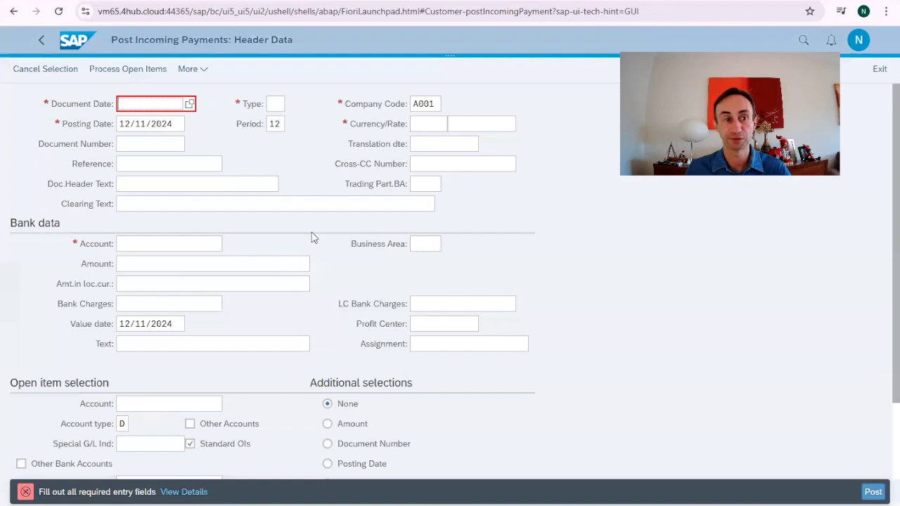
{"action": "scroll", "coordinate": [601, 270], "scroll_direction": "down", "scroll_amount": 3}
{"action": "scroll", "coordinate": [601, 268], "scroll_direction": "up", "scroll_amount": 3}
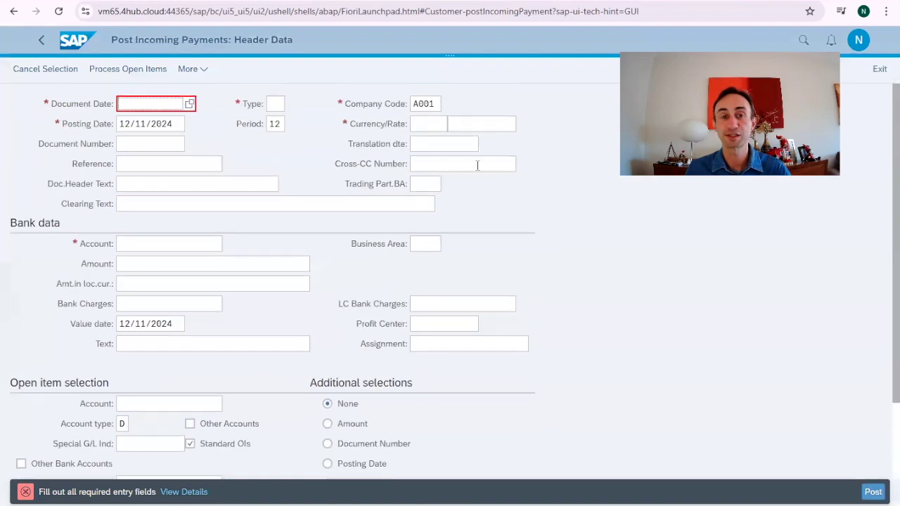
{"action": "key", "text": "BackSpace"}
{"action": "key", "text": "BackSpace"}
{"action": "key", "text": "BackSpace"}
{"action": "key", "text": "BackSpace"}
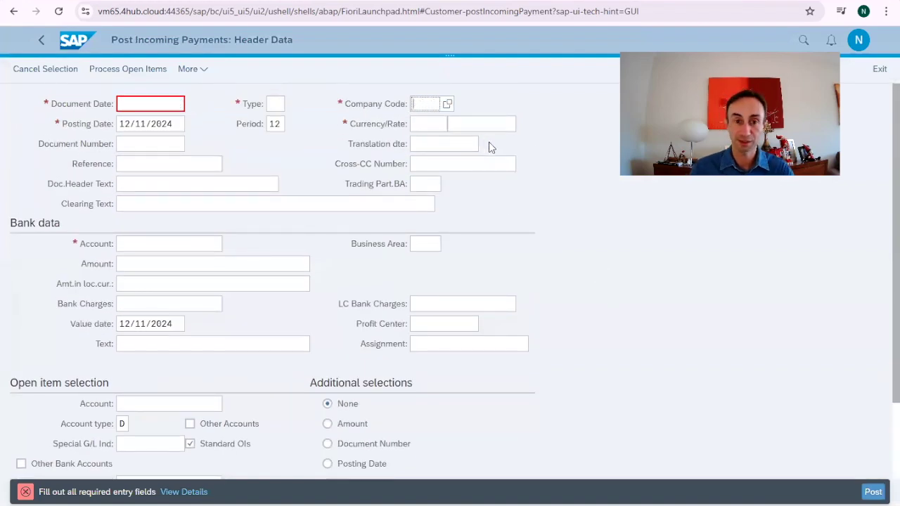
{"action": "type", "text": "S"}
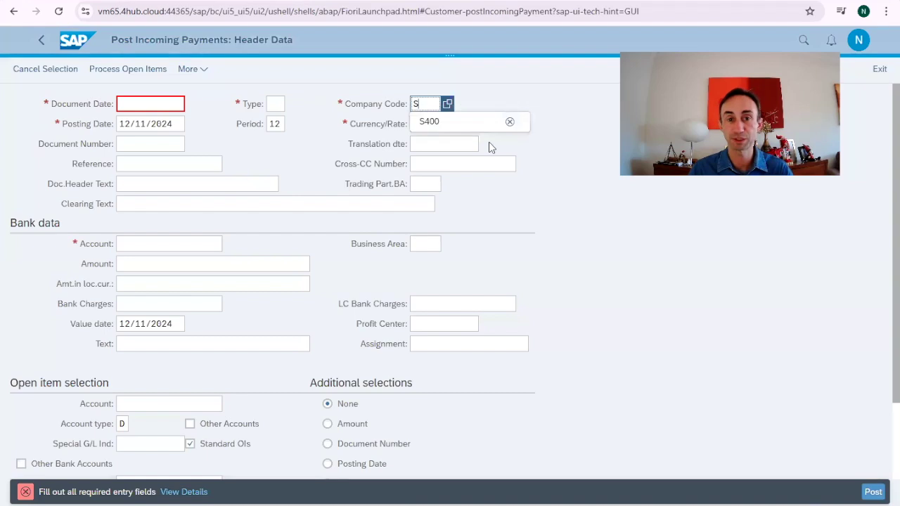
{"action": "left_click", "coordinate": [430, 121]}
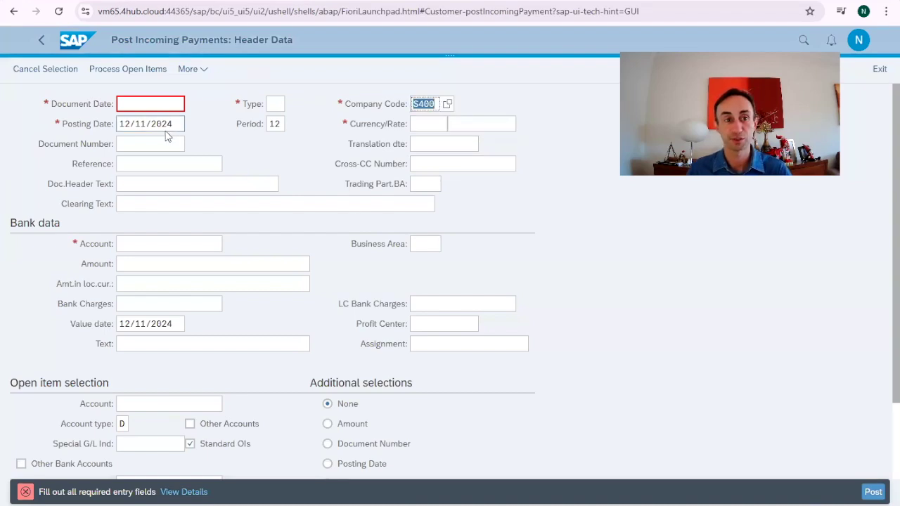
Copy posting date 12/11/2024 into Document Date and choose document type DZ Customer Payment.
{"action": "left_click_drag", "start_coordinate": [173, 125], "coordinate": [95, 125]}
{"action": "key", "text": "ctrl+c"}
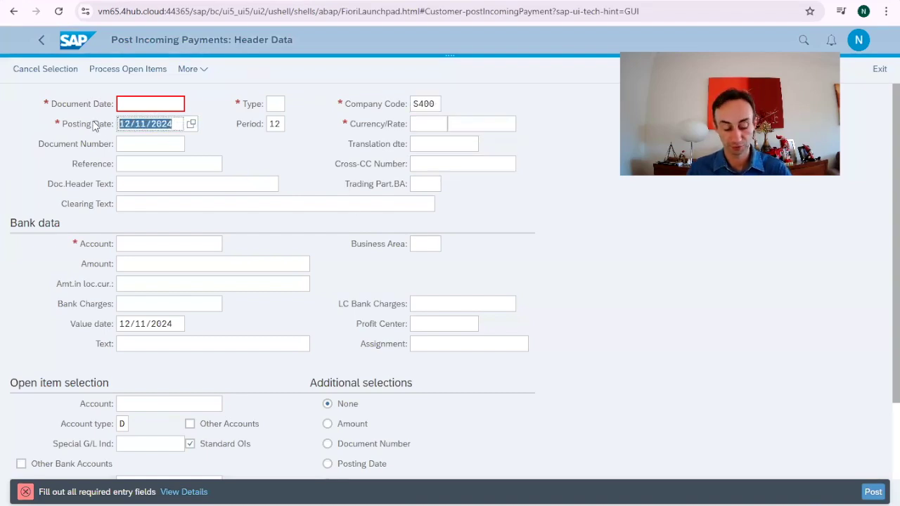
{"action": "left_click", "coordinate": [125, 102]}
{"action": "key", "text": "ctrl+v"}
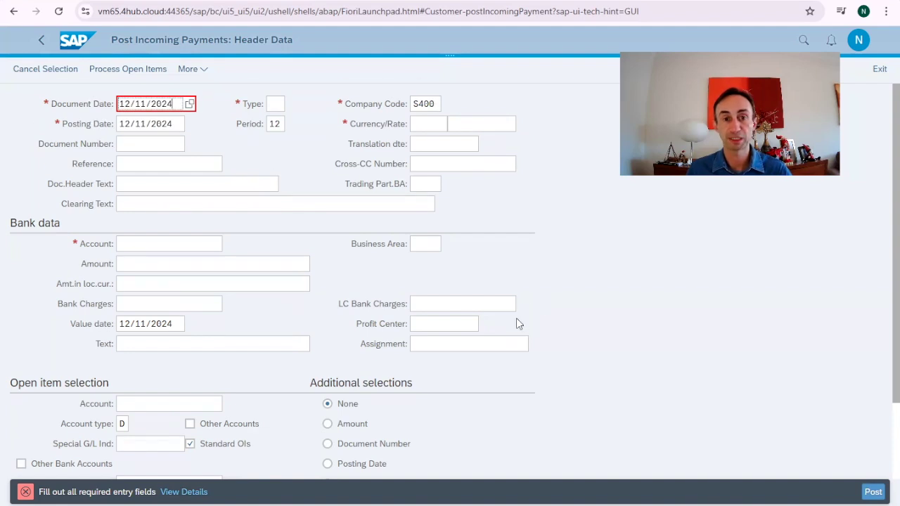
{"action": "left_click", "coordinate": [278, 105]}
{"action": "left_click", "coordinate": [291, 103]}
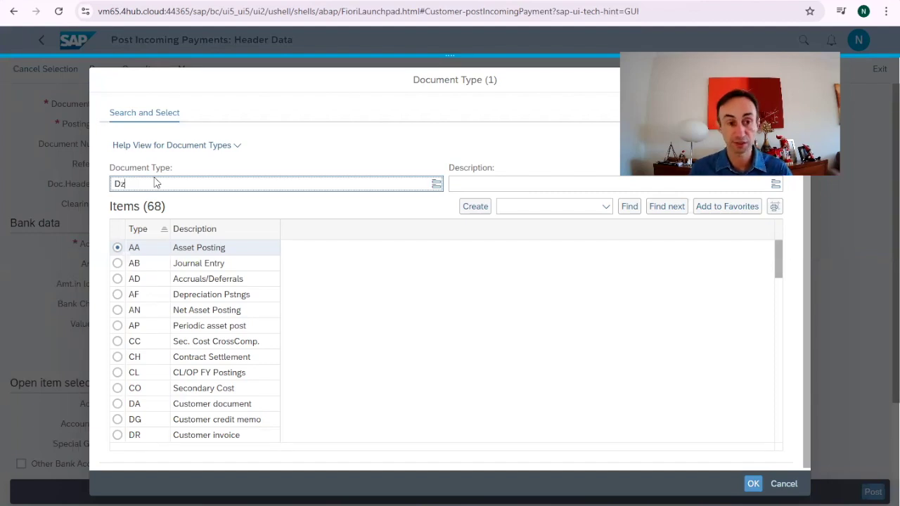
{"action": "key", "text": "Return"}
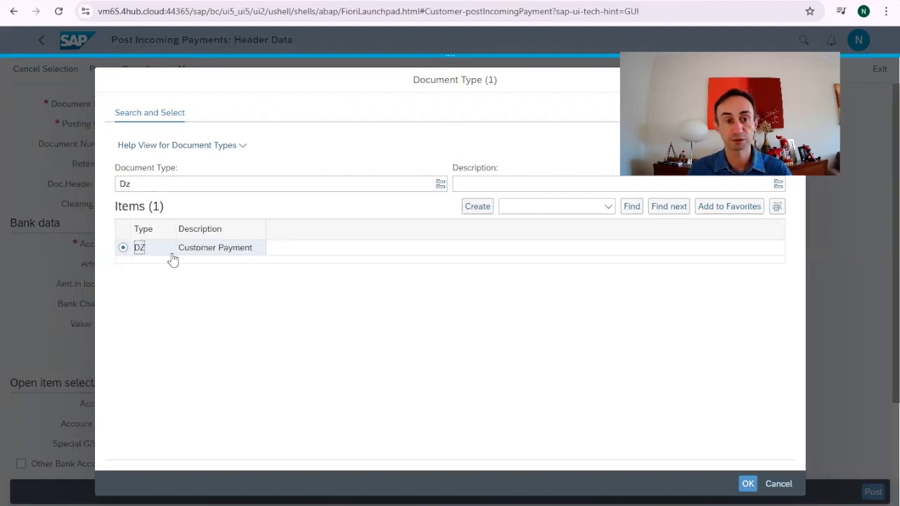
{"action": "left_click", "coordinate": [180, 248]}
{"action": "left_click", "coordinate": [747, 483]}
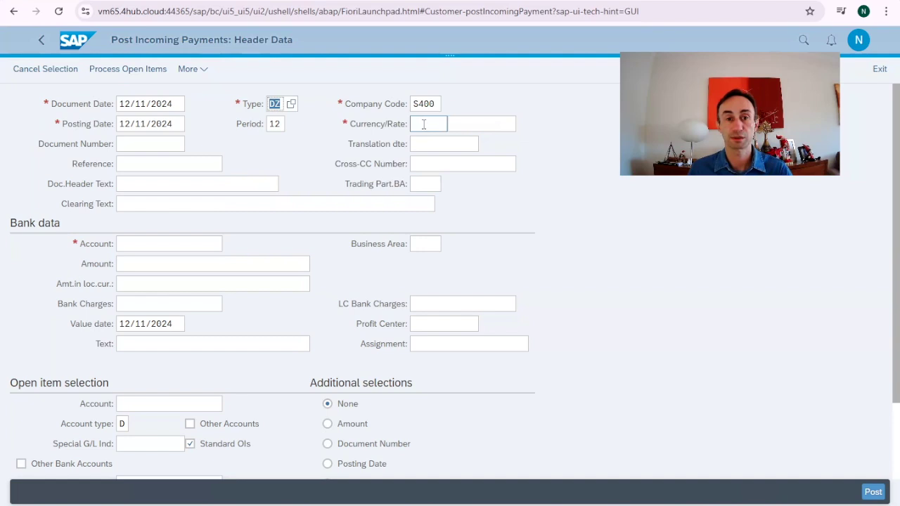
Set currency BRL and receiving bank account 11001080.
{"action": "left_click", "coordinate": [432, 125]}
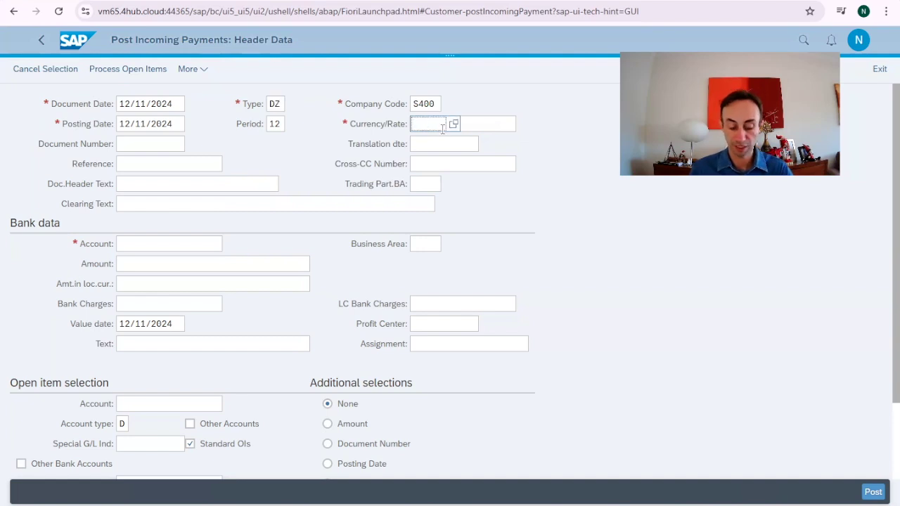
{"action": "type", "text": "BRL"}
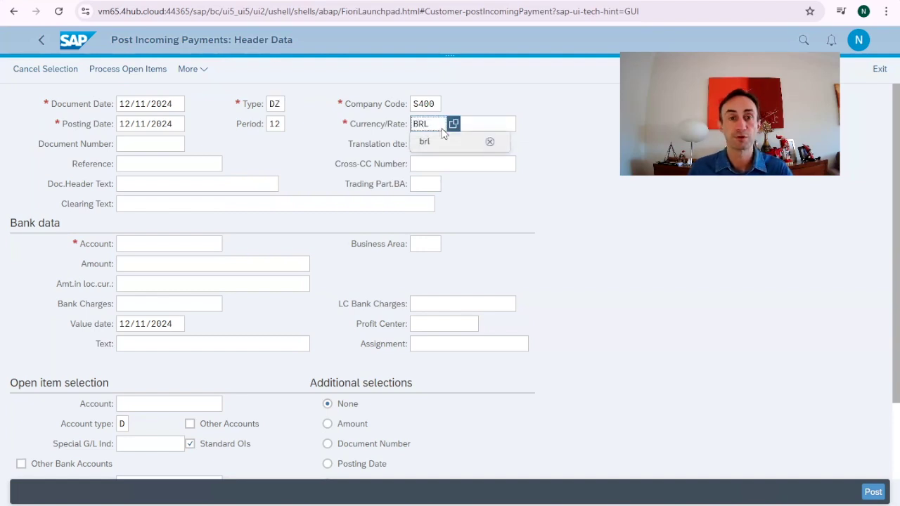
{"action": "left_click", "coordinate": [435, 141]}
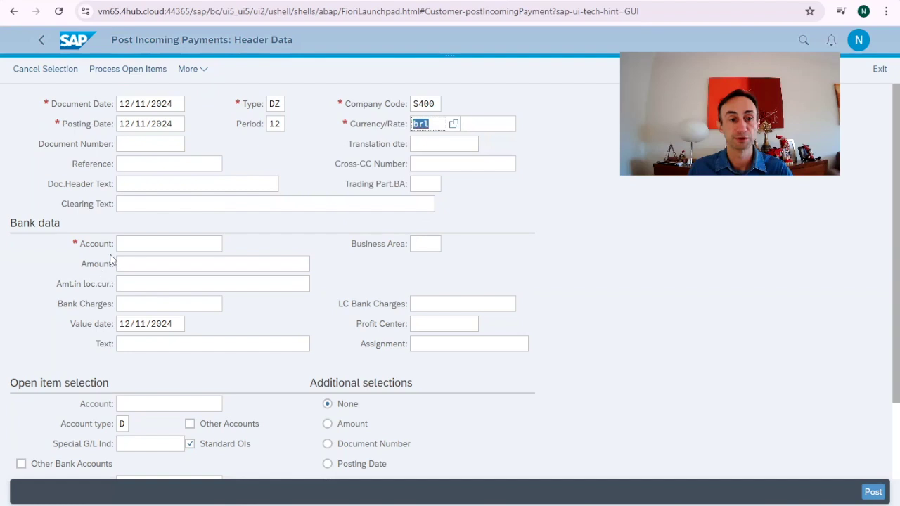
{"action": "left_click", "coordinate": [135, 241]}
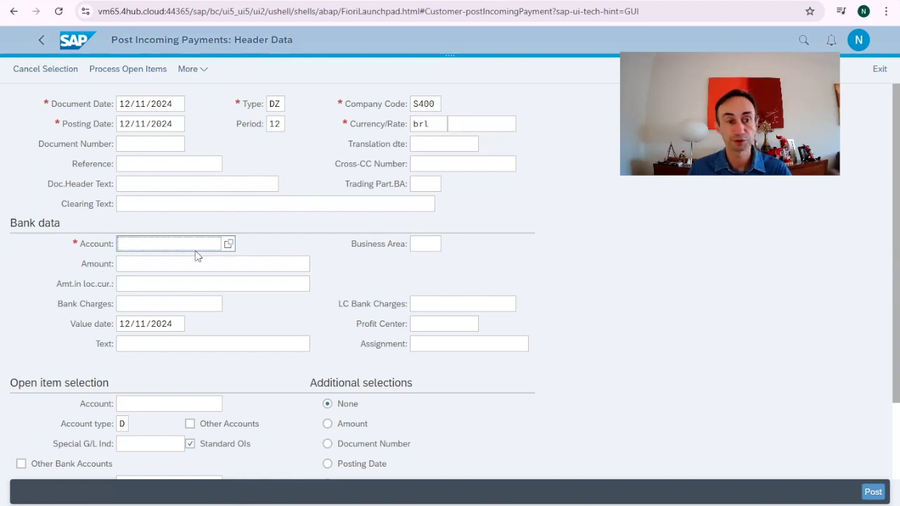
{"action": "type", "text": "1100"}
{"action": "left_click", "coordinate": [163, 261]}
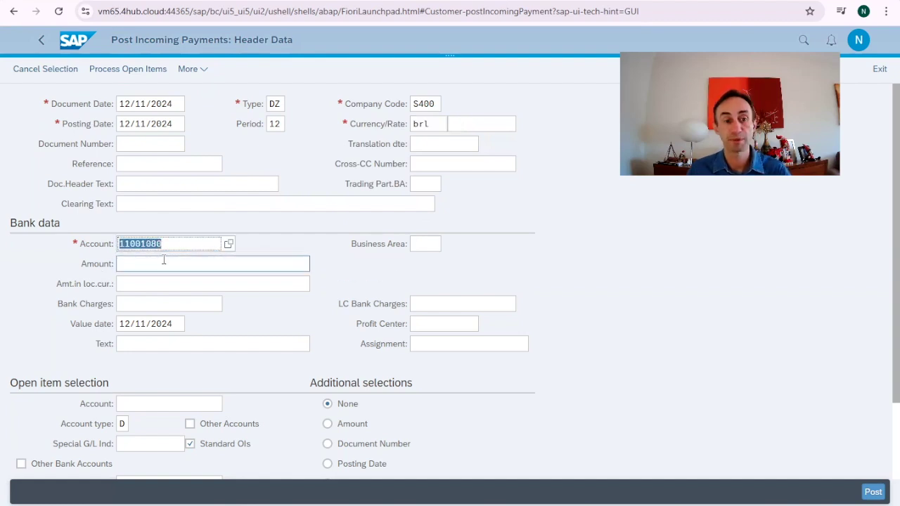
{"action": "left_click", "coordinate": [140, 263]}
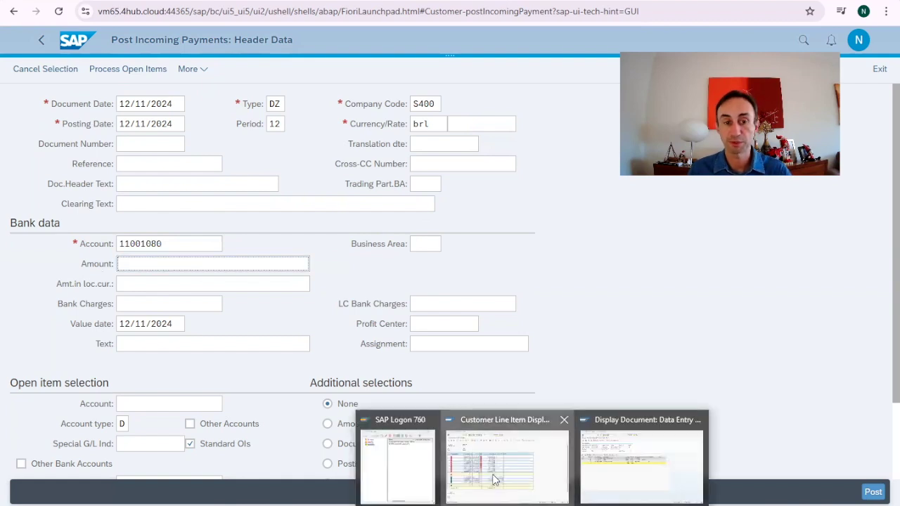
{"action": "left_click", "coordinate": [494, 478]}
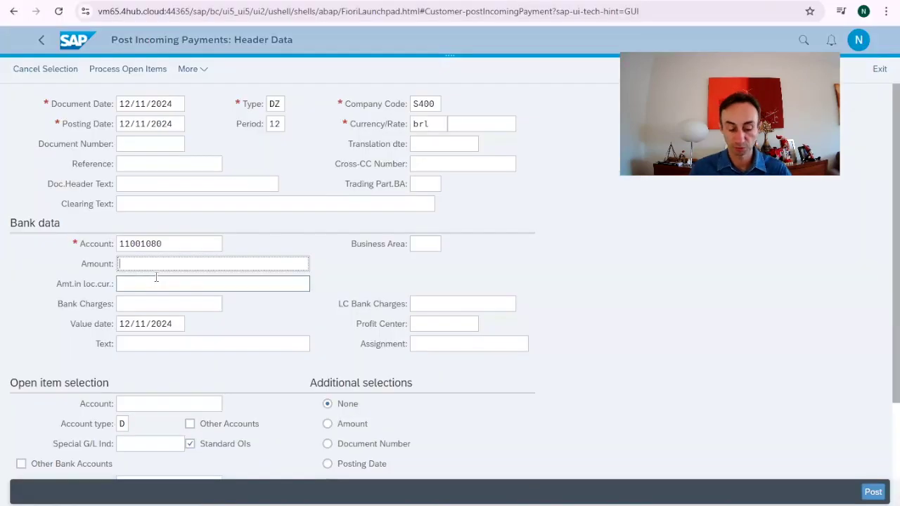
Enter amount 200 and pick the paying customer's account from the open item suggestions.
{"action": "type", "text": "200"}
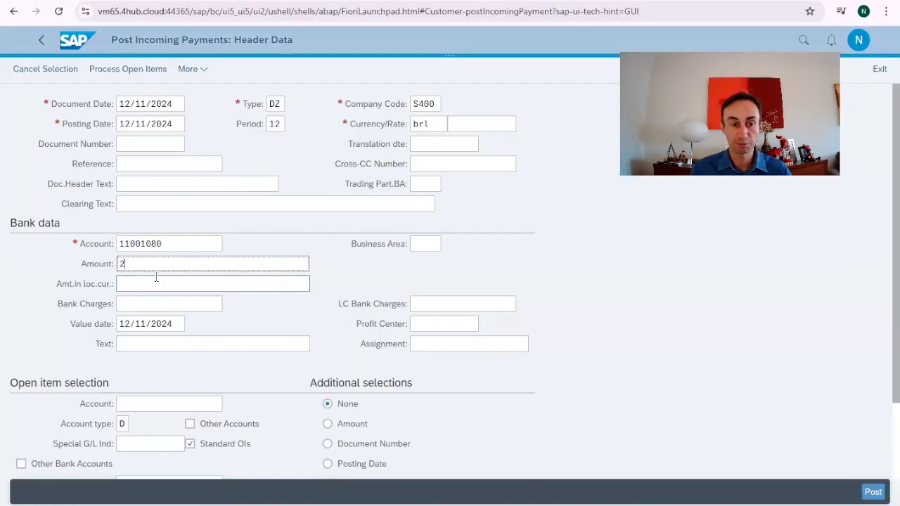
{"action": "left_click", "coordinate": [160, 404]}
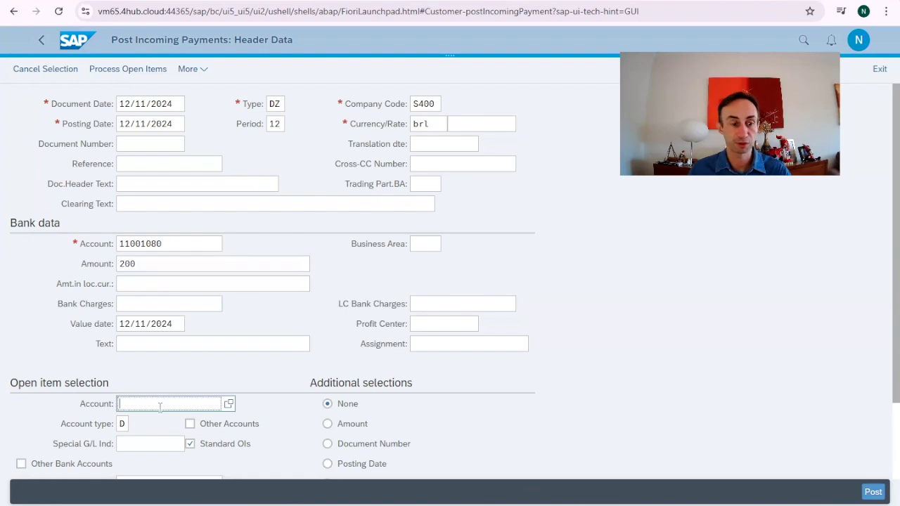
{"action": "type", "text": "1000496"}
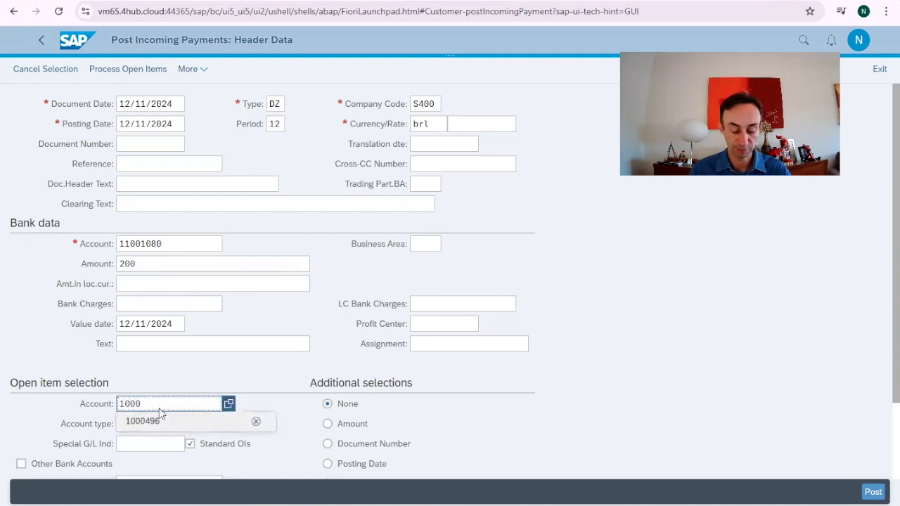
{"action": "left_click", "coordinate": [158, 416]}
{"action": "scroll", "coordinate": [641, 392], "scroll_direction": "down", "scroll_amount": 2}
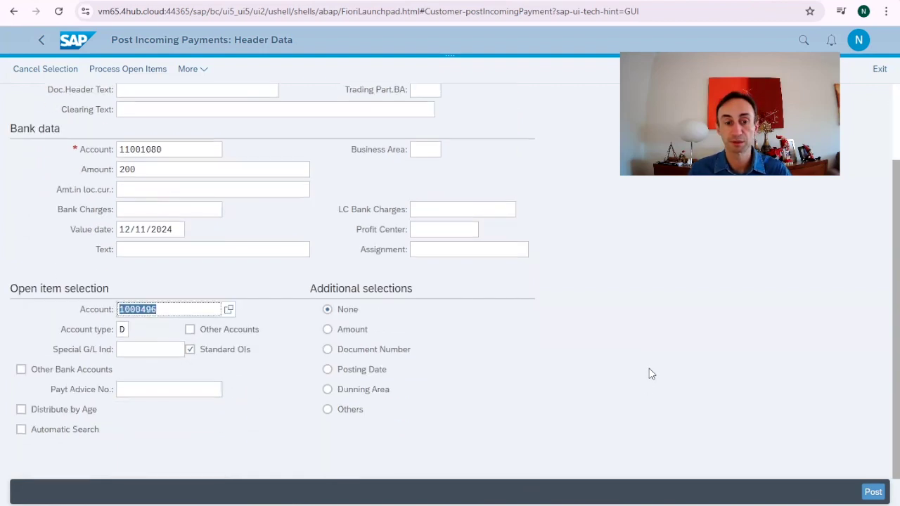
{"action": "scroll", "coordinate": [652, 373], "scroll_direction": "up", "scroll_amount": 2}
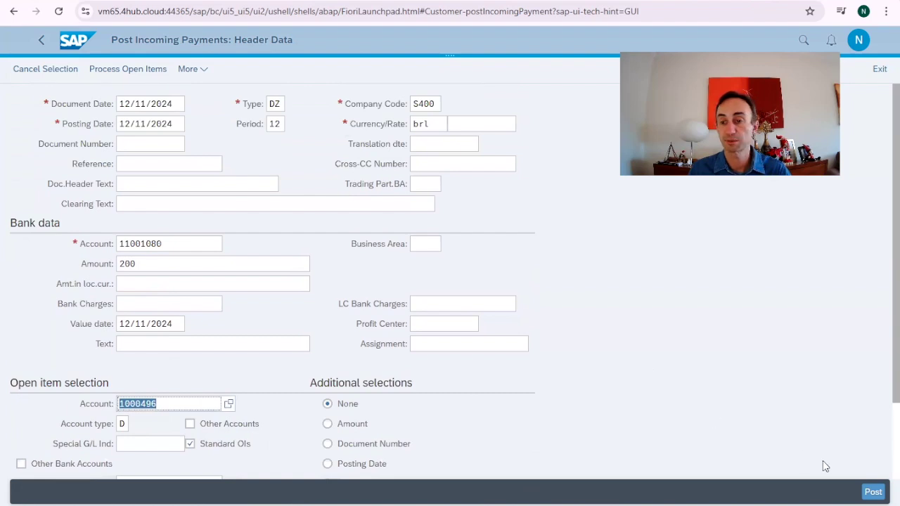
{"action": "scroll", "coordinate": [631, 380], "scroll_direction": "down", "scroll_amount": 2}
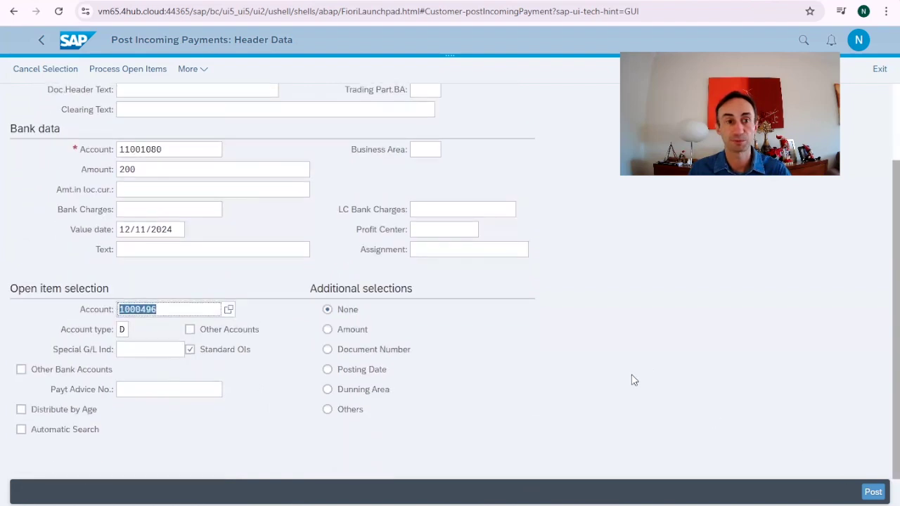
{"action": "scroll", "coordinate": [631, 380], "scroll_direction": "up", "scroll_amount": 2}
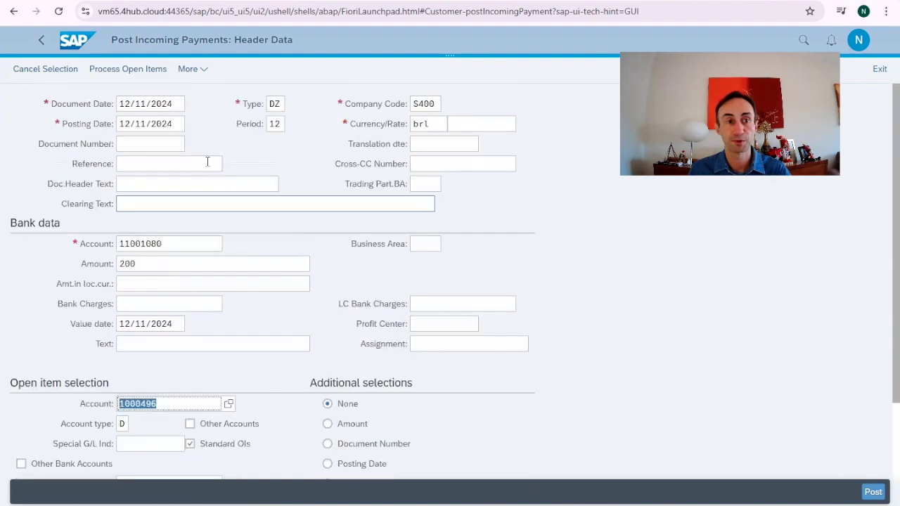
Process the customer's open items, activating the 300.00 invoice and the 100.00- credit.
{"action": "left_click", "coordinate": [124, 77]}
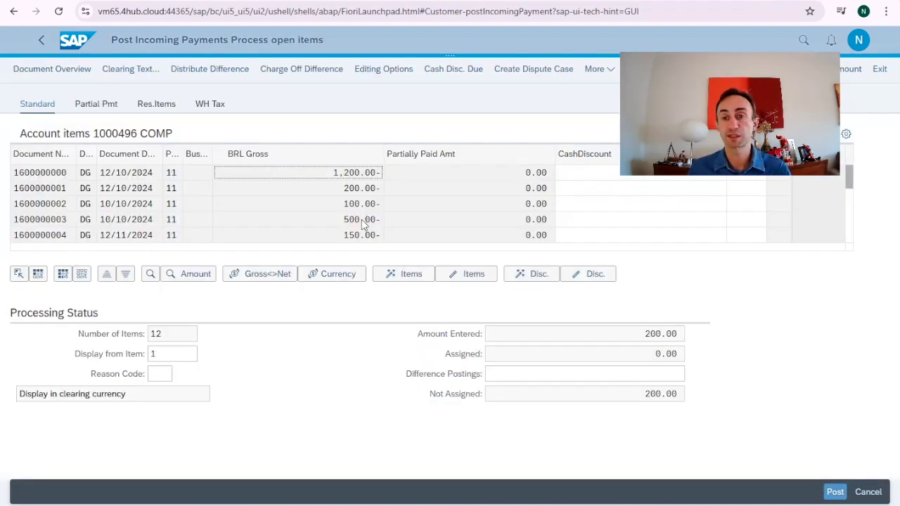
{"action": "scroll", "coordinate": [363, 224], "scroll_direction": "down", "scroll_amount": 5}
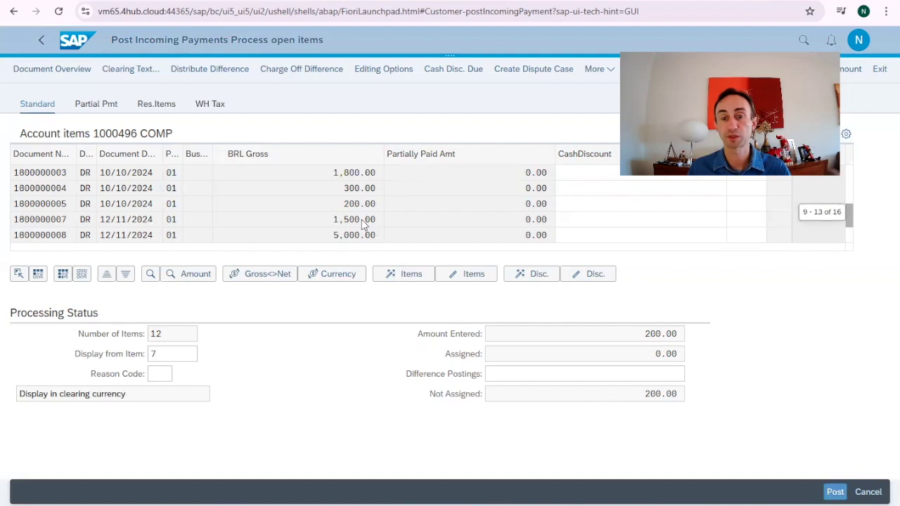
{"action": "scroll", "coordinate": [363, 224], "scroll_direction": "down", "scroll_amount": 1}
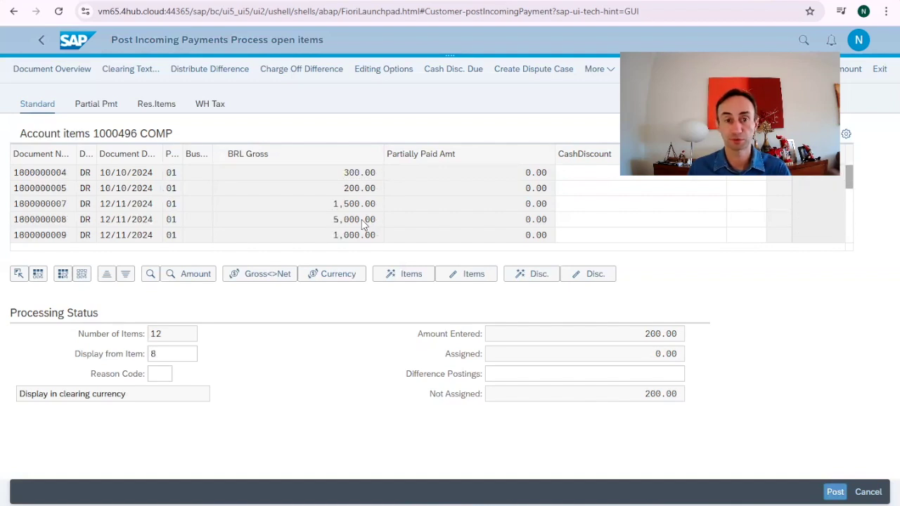
{"action": "scroll", "coordinate": [362, 223], "scroll_direction": "up", "scroll_amount": 7}
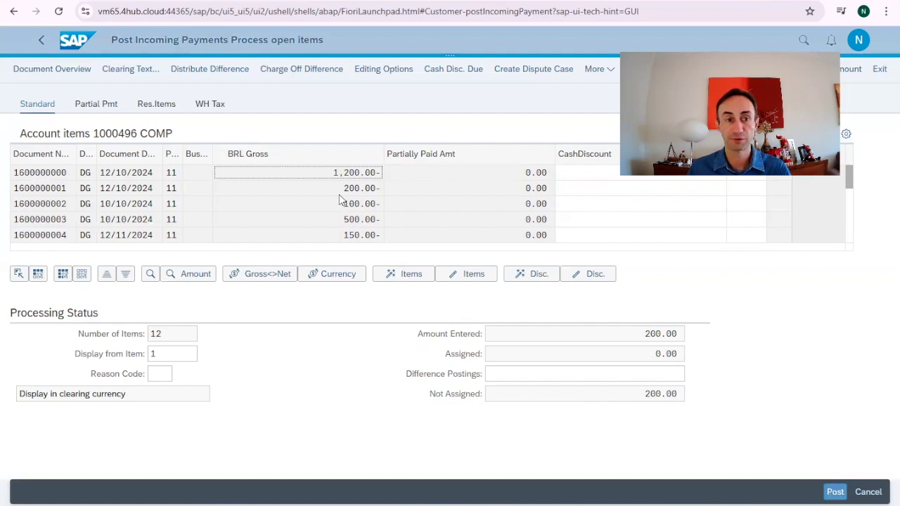
{"action": "scroll", "coordinate": [355, 209], "scroll_direction": "down", "scroll_amount": 1}
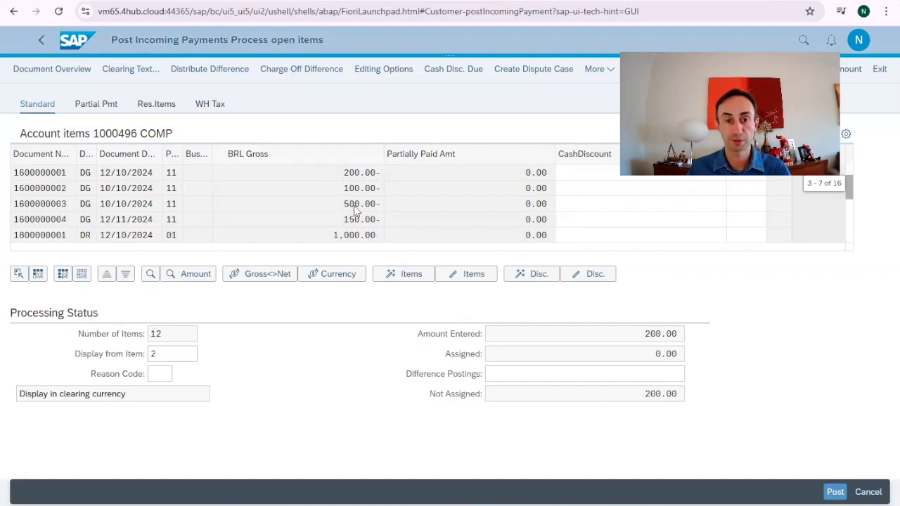
{"action": "scroll", "coordinate": [351, 239], "scroll_direction": "down", "scroll_amount": 2}
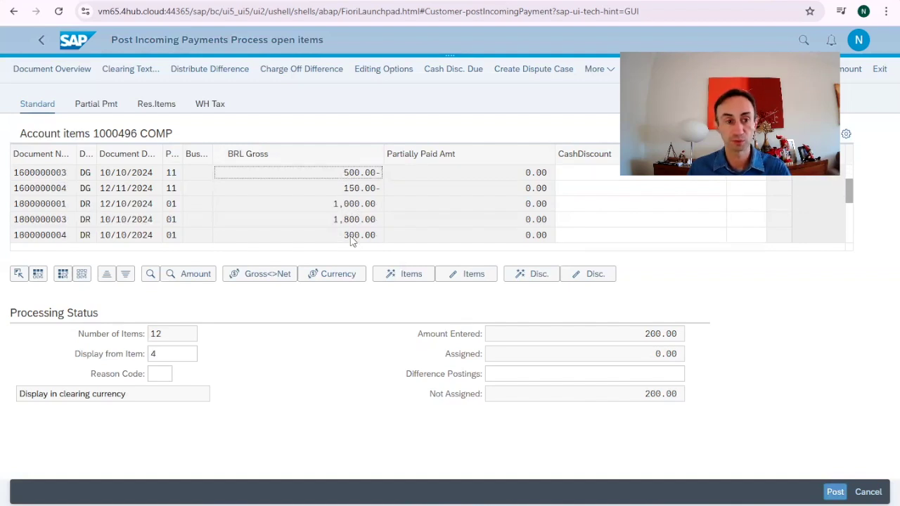
{"action": "double_click", "coordinate": [353, 236]}
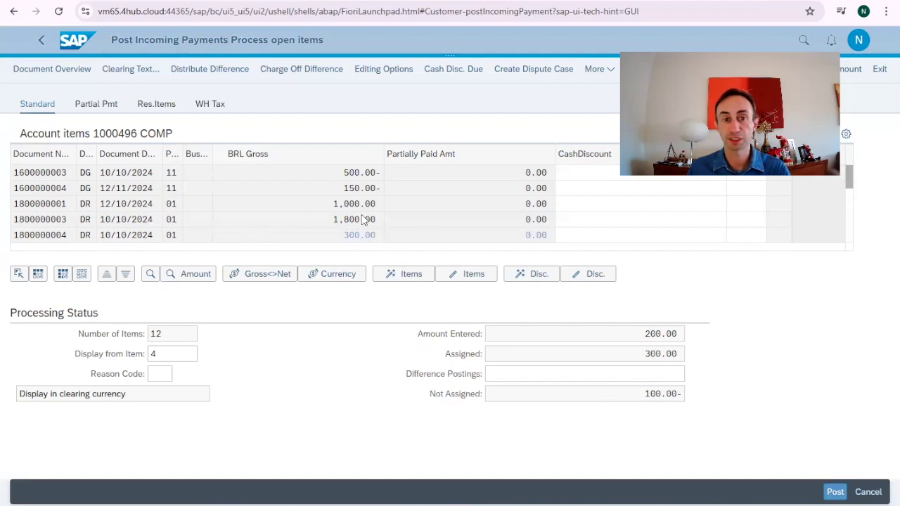
{"action": "scroll", "coordinate": [363, 220], "scroll_direction": "up", "scroll_amount": 3}
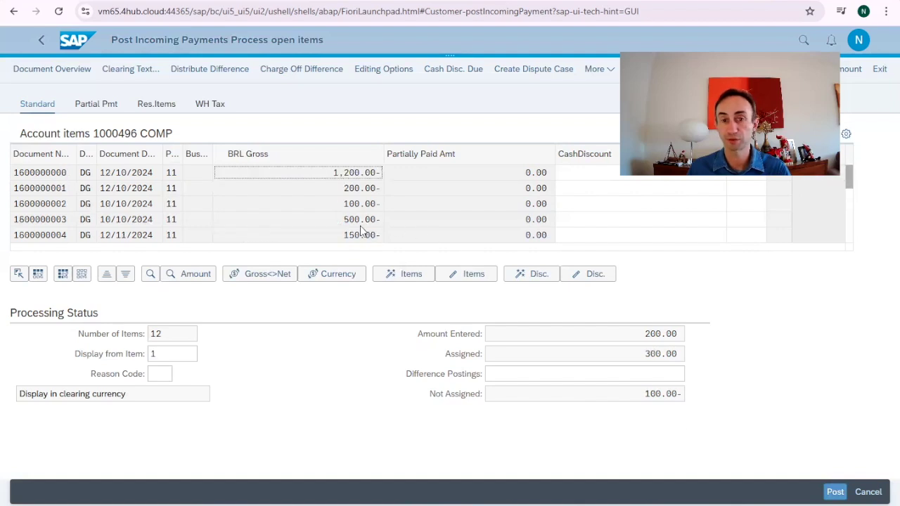
{"action": "double_click", "coordinate": [359, 203]}
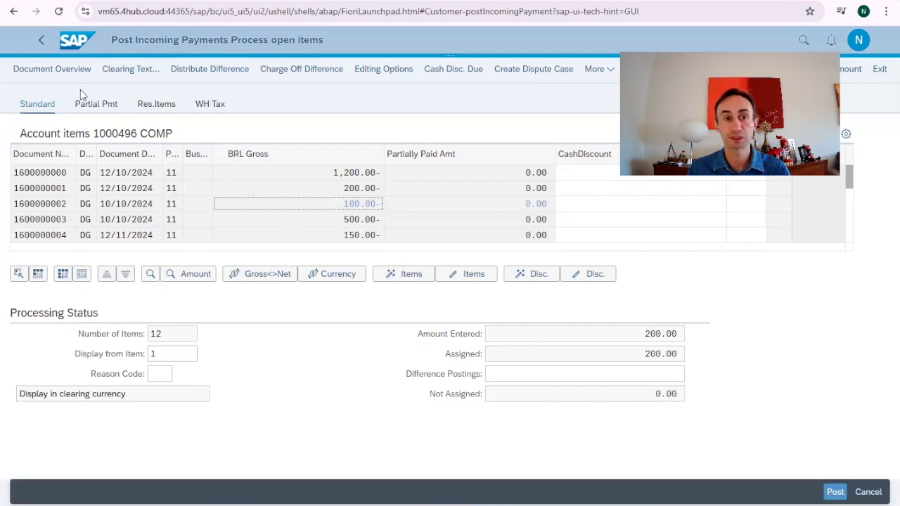
{"action": "left_click", "coordinate": [66, 71]}
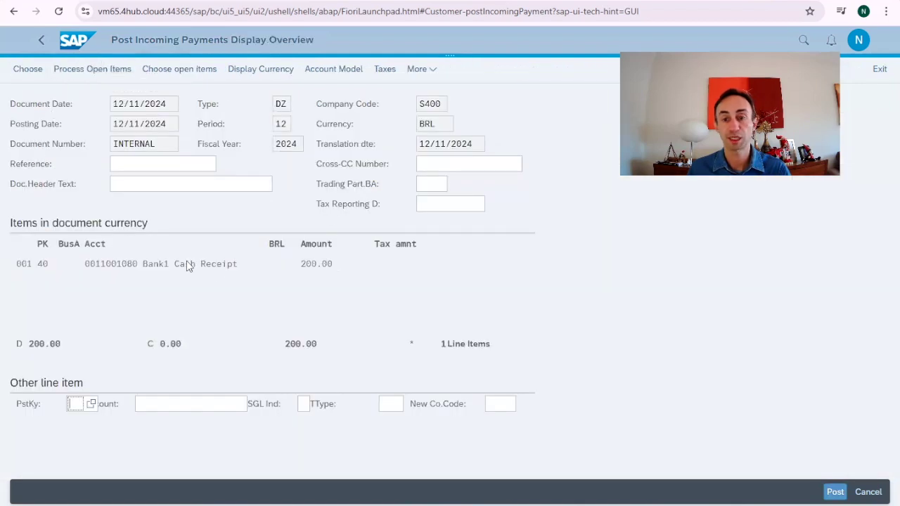
{"action": "left_click", "coordinate": [835, 493]}
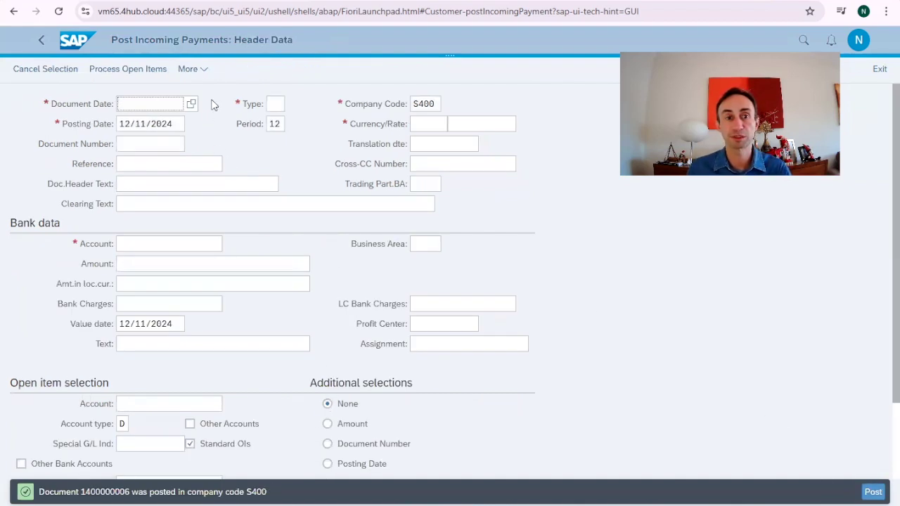
{"action": "left_click", "coordinate": [202, 70]}
{"action": "mouse_move", "coordinate": [199, 89]}
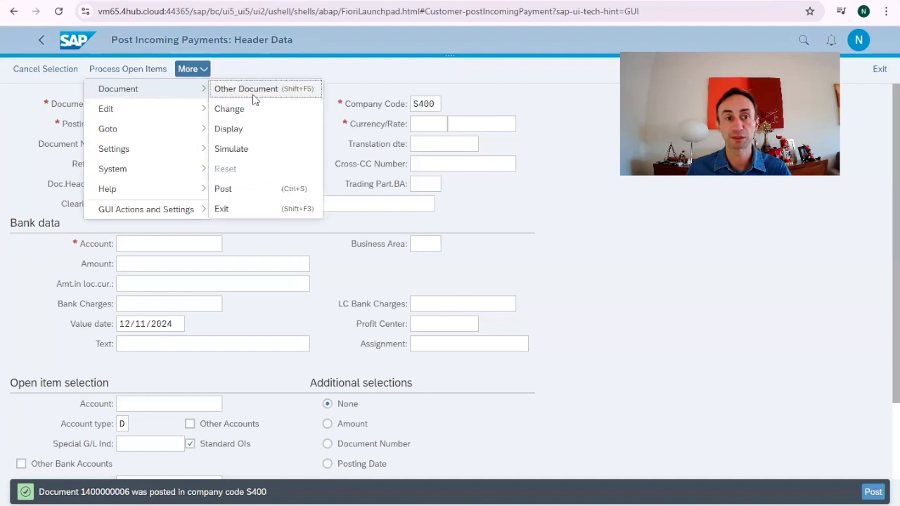
{"action": "left_click", "coordinate": [230, 129]}
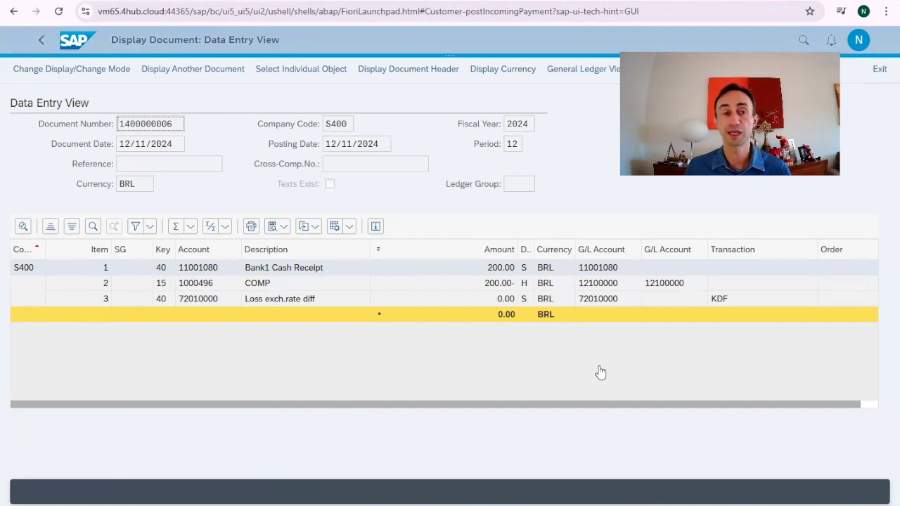
Leave the document display and return to the Fiori Launchpad home tiles.
{"action": "left_click", "coordinate": [40, 44]}
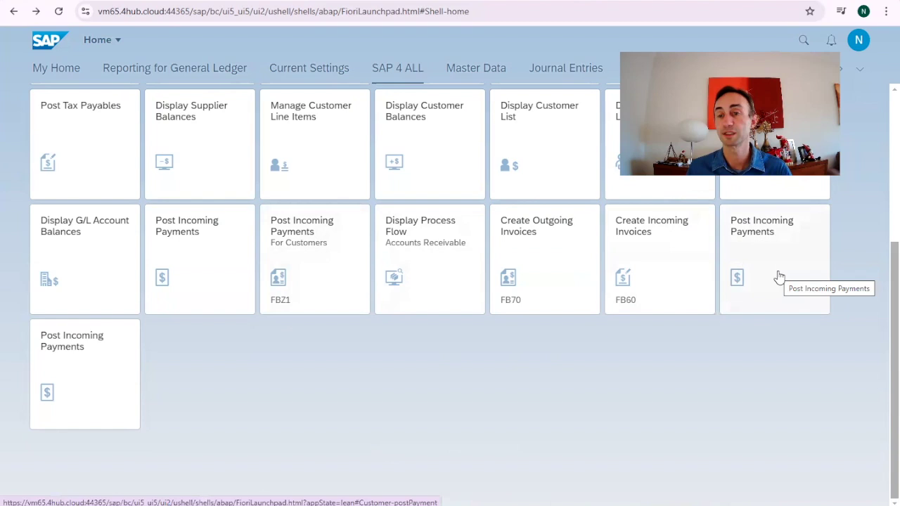
In the newer Post Incoming Payments app, set journal entry and value dates to 12/11/2024.
{"action": "left_click", "coordinate": [759, 238]}
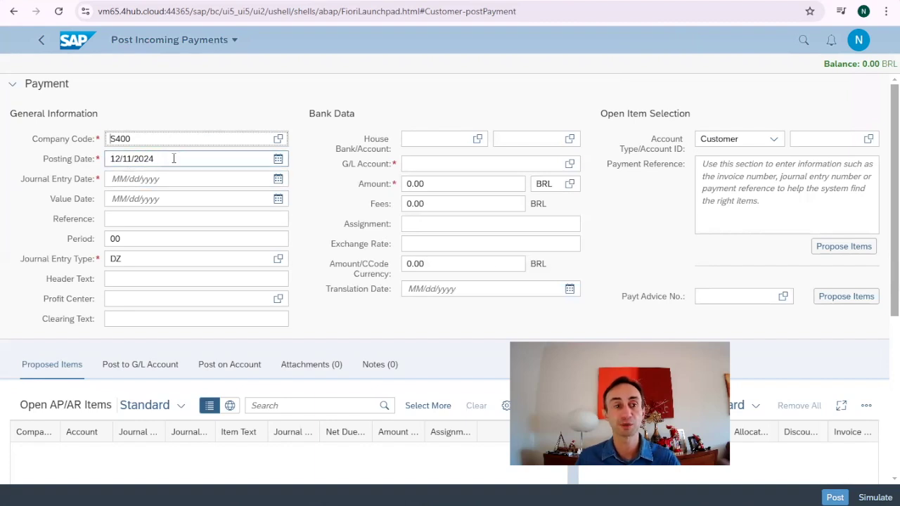
{"action": "left_click_drag", "start_coordinate": [173, 157], "coordinate": [105, 169]}
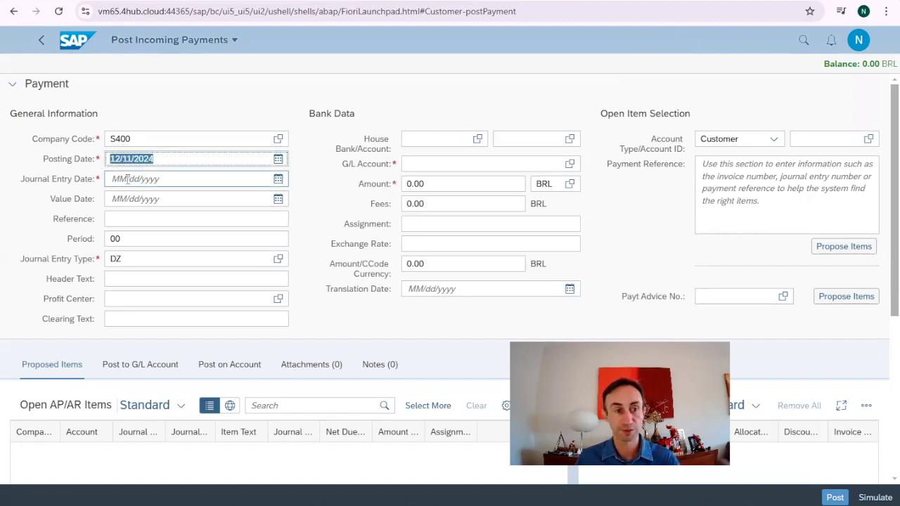
{"action": "left_click", "coordinate": [118, 179]}
{"action": "key", "text": "Down"}
{"action": "key", "text": "Tab"}
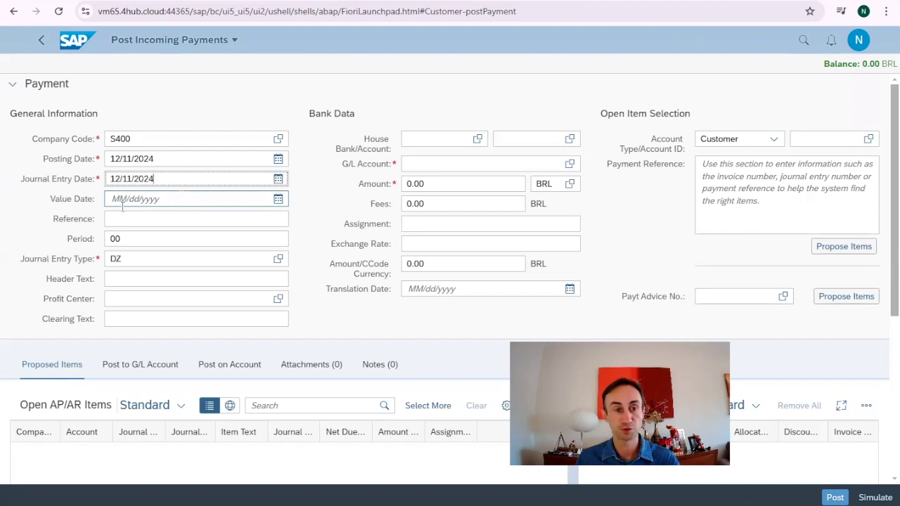
{"action": "left_click", "coordinate": [130, 200]}
{"action": "key", "text": "Down"}
{"action": "key", "text": "Return"}
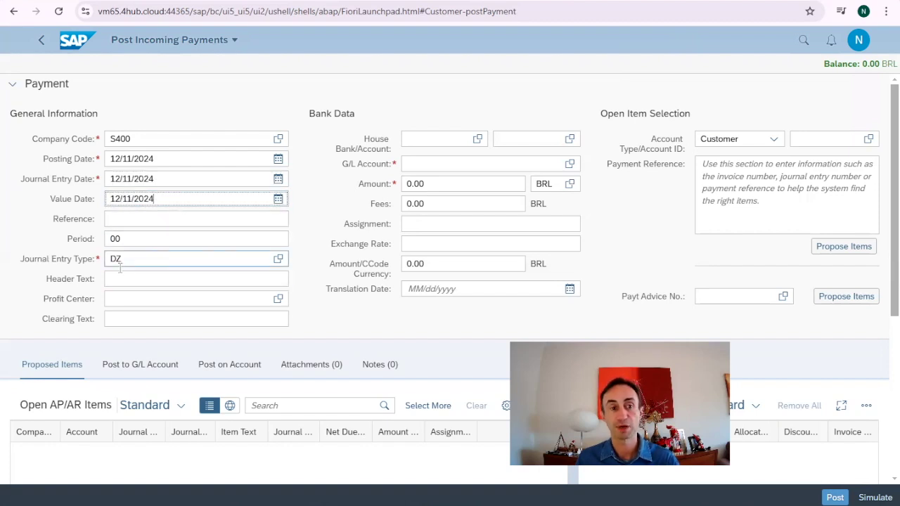
Enter bank G/L account 11001080 and a payment amount of 1,000.00 BRL.
{"action": "left_click", "coordinate": [421, 163]}
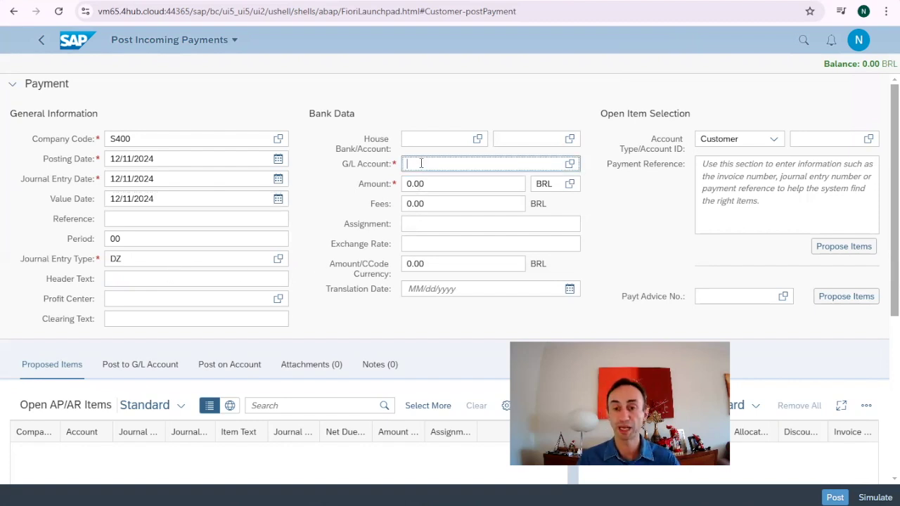
{"action": "type", "text": "1100108"}
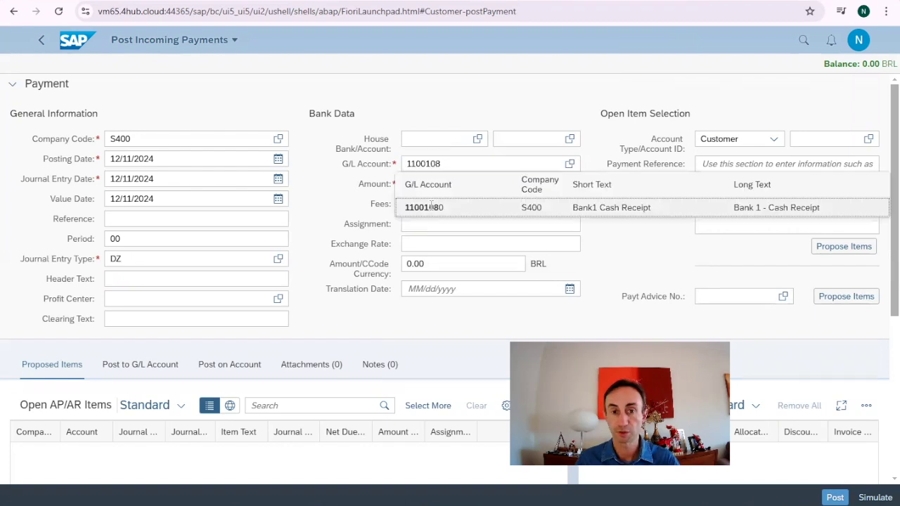
{"action": "left_click", "coordinate": [430, 205]}
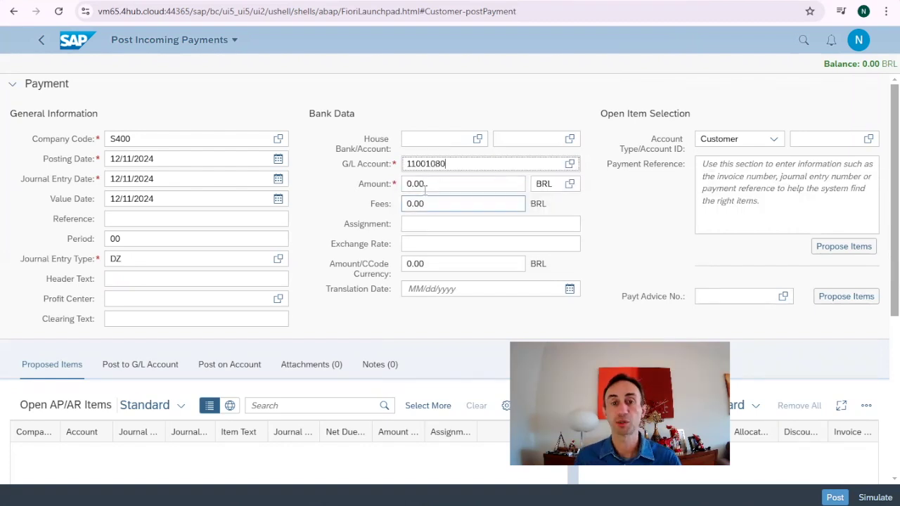
{"action": "key", "text": "Tab"}
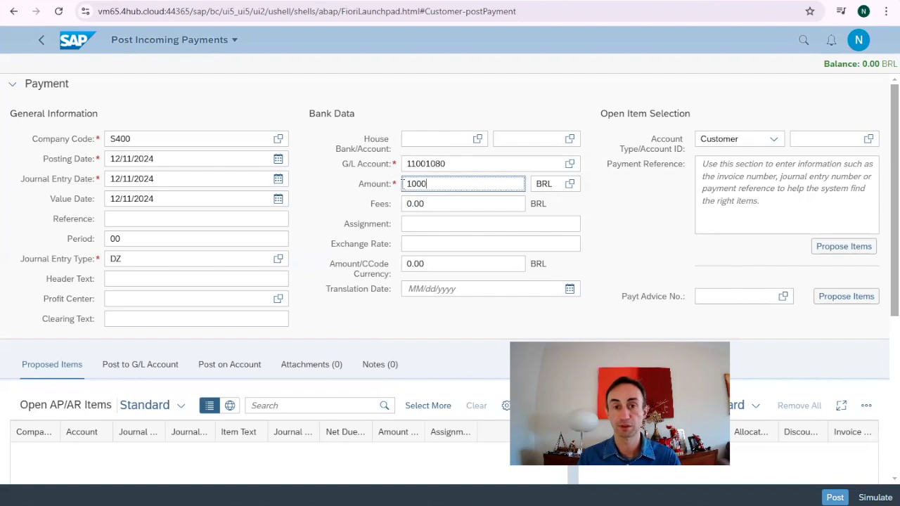
{"action": "key", "text": "Return"}
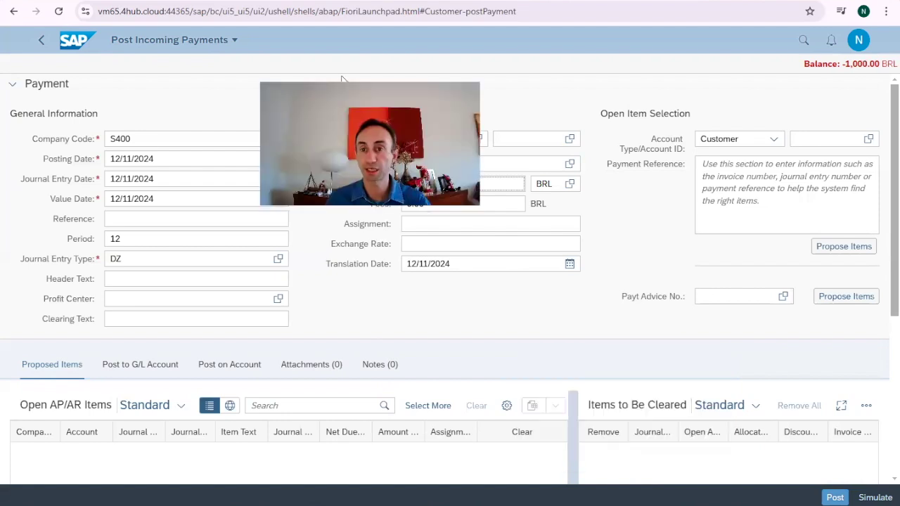
{"action": "left_click", "coordinate": [811, 138]}
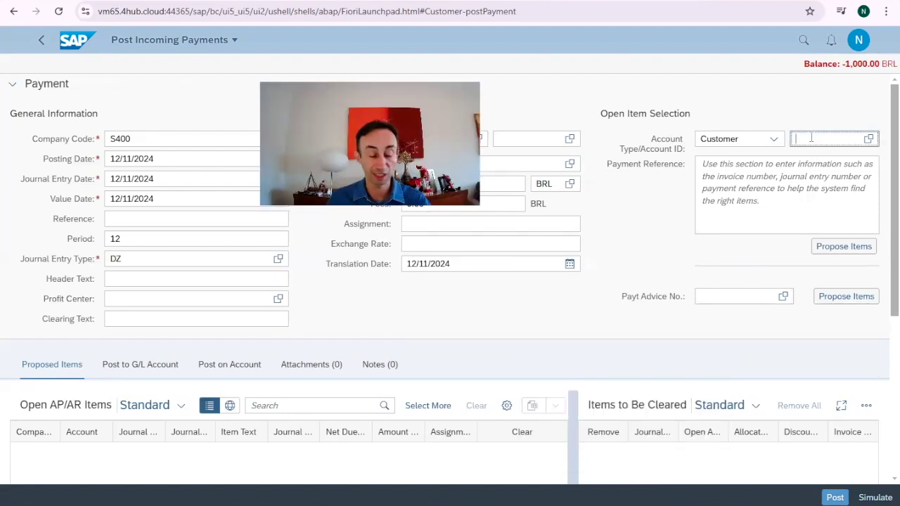
Enter customer account 1000496 and propose its 10 open AP/AR items.
{"action": "type", "text": "1000496"}
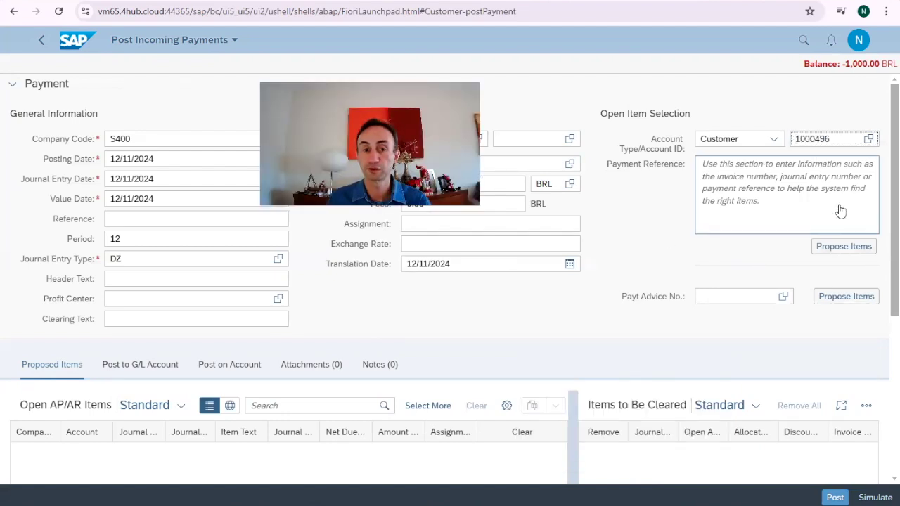
{"action": "left_click", "coordinate": [835, 252]}
{"action": "scroll", "coordinate": [578, 162], "scroll_direction": "down", "scroll_amount": 2}
{"action": "scroll", "coordinate": [578, 160], "scroll_direction": "up", "scroll_amount": 2}
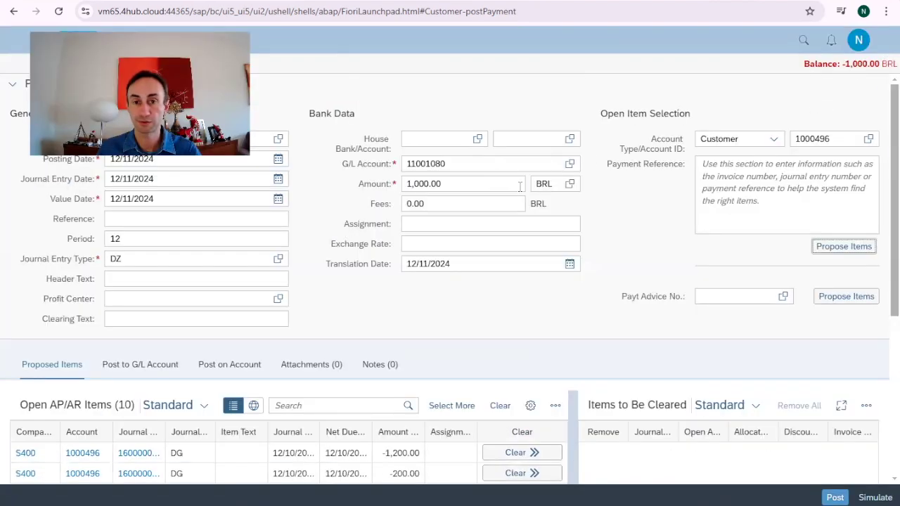
{"action": "scroll", "coordinate": [625, 263], "scroll_direction": "down", "scroll_amount": 3}
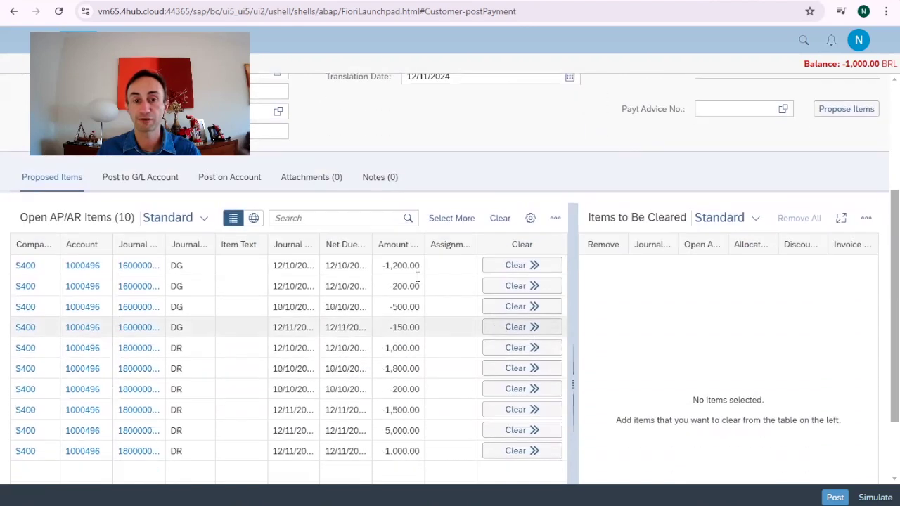
{"action": "scroll", "coordinate": [401, 317], "scroll_direction": "down", "scroll_amount": 2}
{"action": "scroll", "coordinate": [316, 313], "scroll_direction": "up", "scroll_amount": 1}
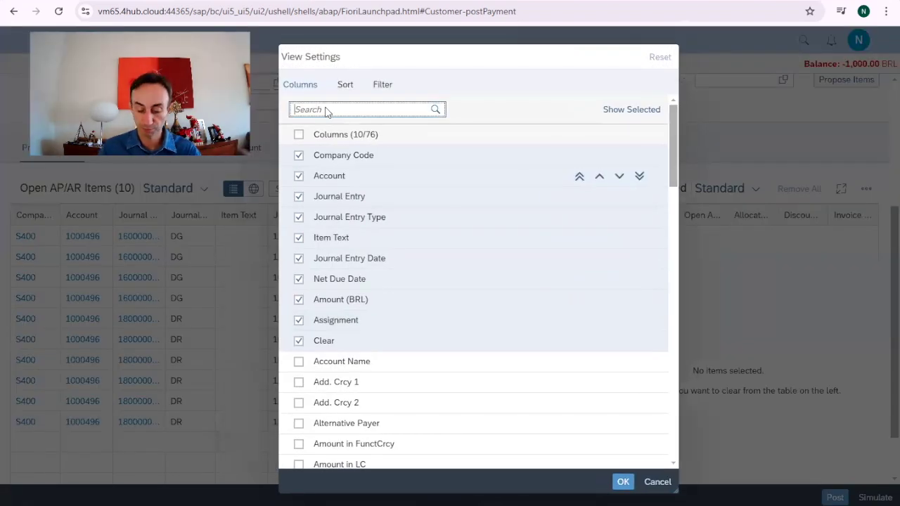
Add the Payment Reference column to the open items table.
{"action": "type", "text": "pay"}
{"action": "left_click", "coordinate": [299, 196]}
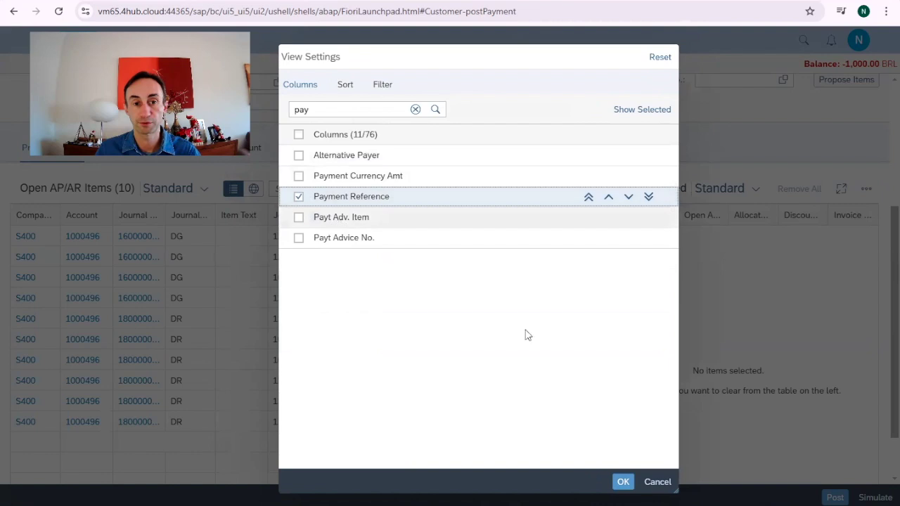
{"action": "left_click", "coordinate": [623, 482]}
Export the open items table to a spreadsheet with Export As.
{"action": "scroll", "coordinate": [675, 327], "scroll_direction": "down", "scroll_amount": 1}
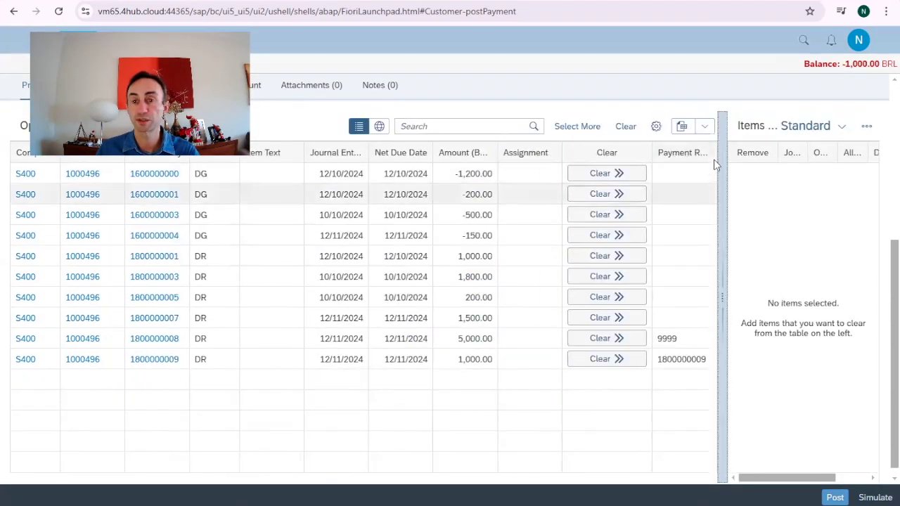
{"action": "left_click", "coordinate": [705, 128]}
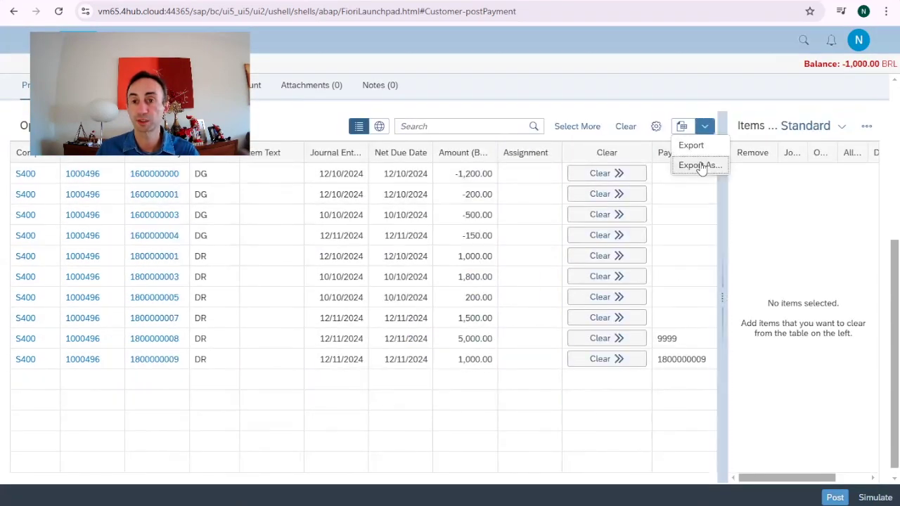
{"action": "left_click", "coordinate": [700, 165]}
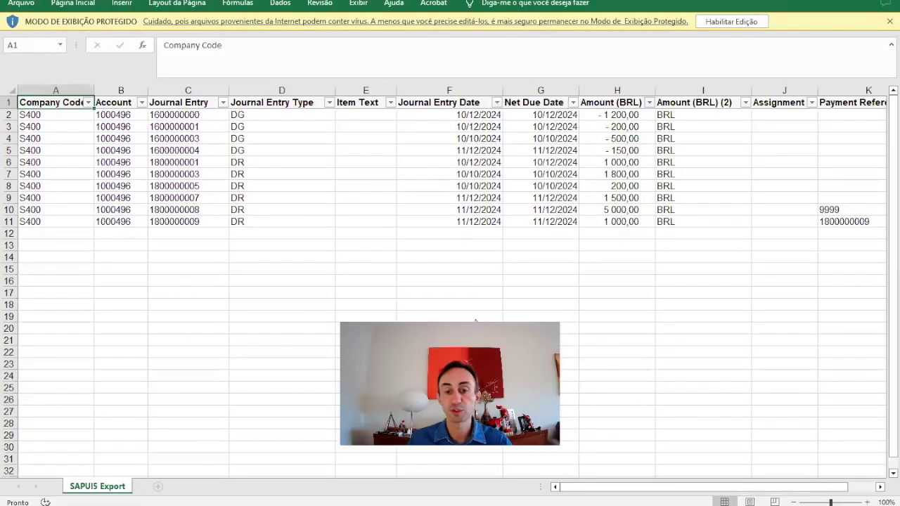
Review the ten exported open items and their Payment Reference values in Excel.
{"action": "left_click_drag", "start_coordinate": [601, 492], "coordinate": [551, 484]}
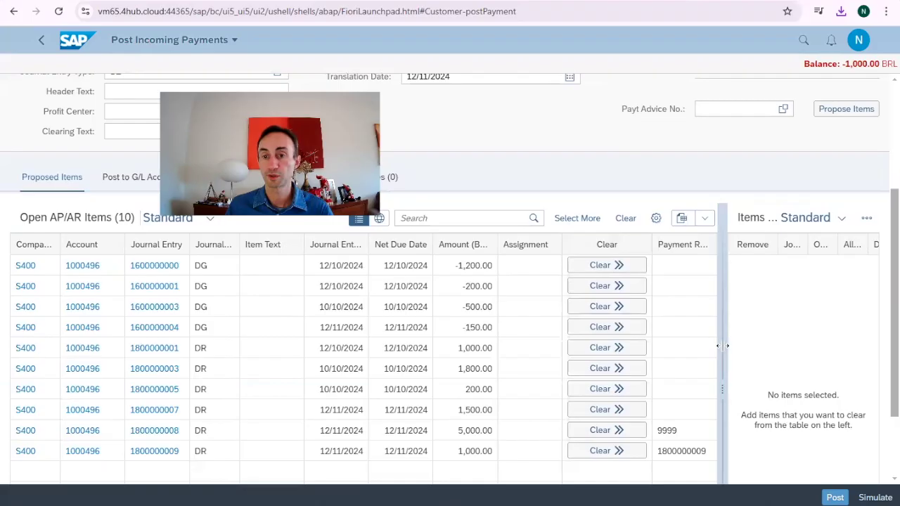
{"action": "left_click_drag", "start_coordinate": [721, 369], "coordinate": [647, 370]}
{"action": "scroll", "coordinate": [614, 387], "scroll_direction": "down", "scroll_amount": 2}
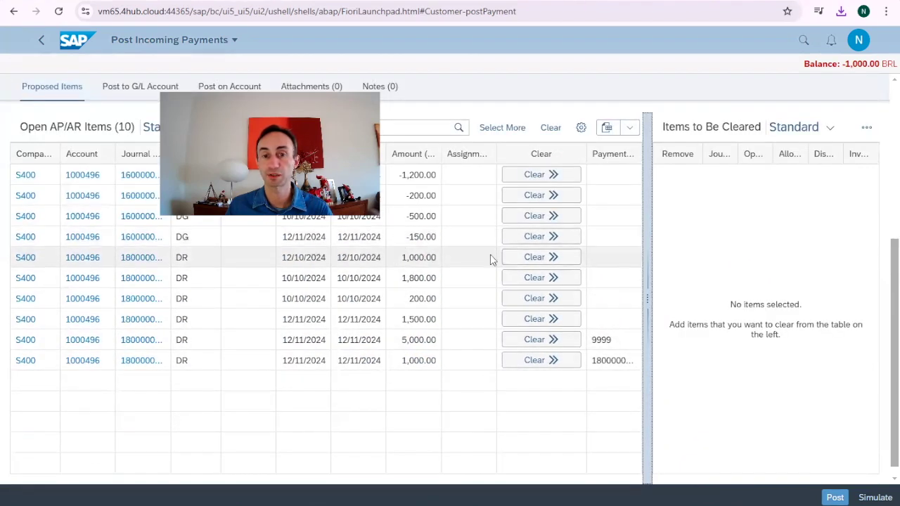
{"action": "left_click", "coordinate": [526, 257]}
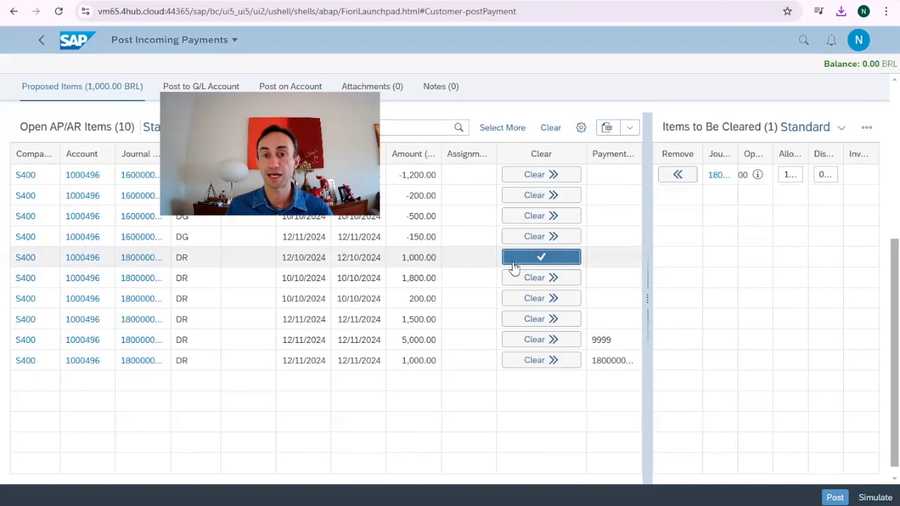
{"action": "left_click", "coordinate": [647, 264]}
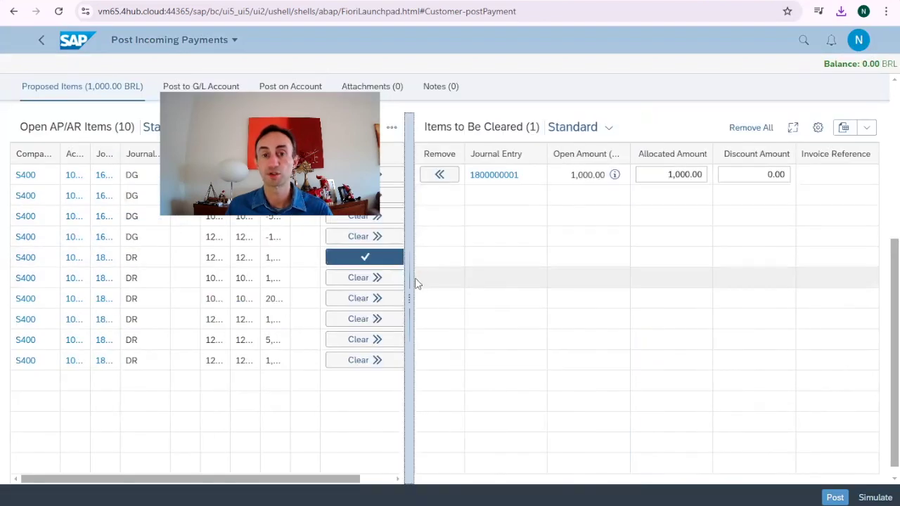
{"action": "left_click_drag", "start_coordinate": [409, 281], "coordinate": [536, 141]}
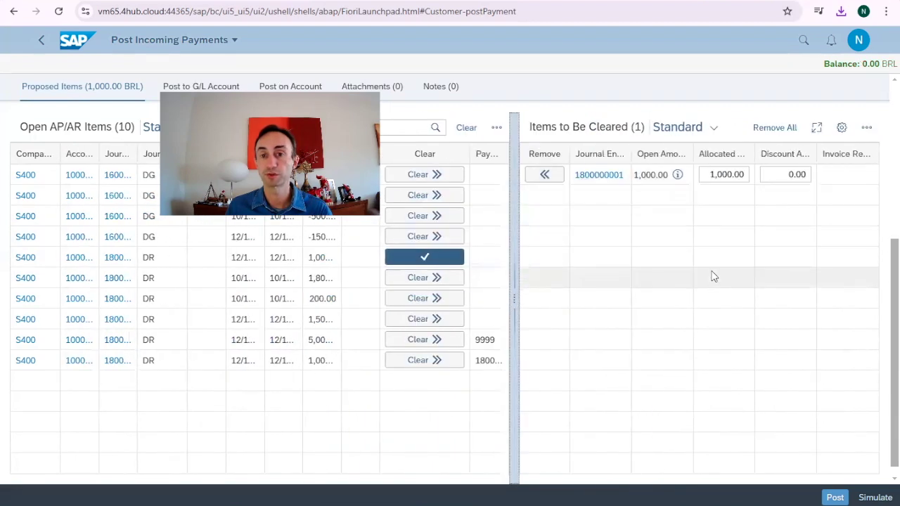
{"action": "left_click", "coordinate": [873, 497]}
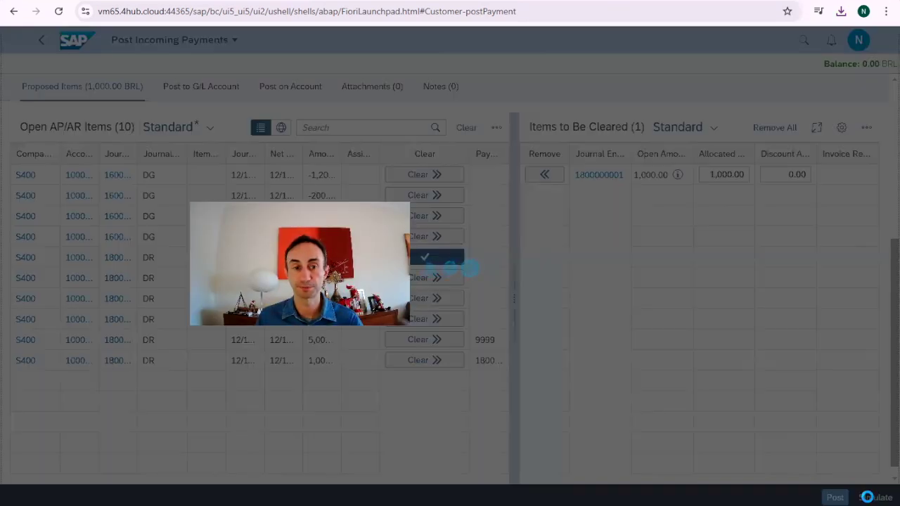
{"action": "scroll", "coordinate": [502, 245], "scroll_direction": "down", "scroll_amount": 1}
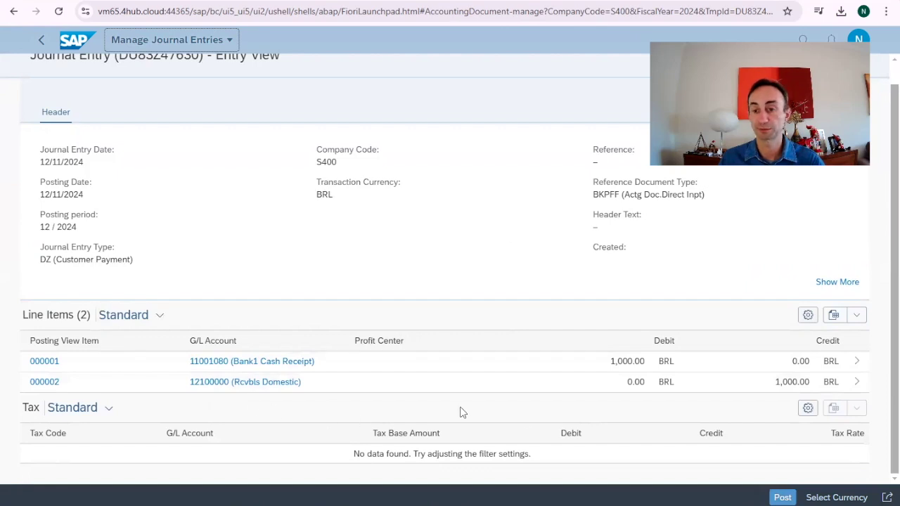
{"action": "left_click", "coordinate": [782, 497]}
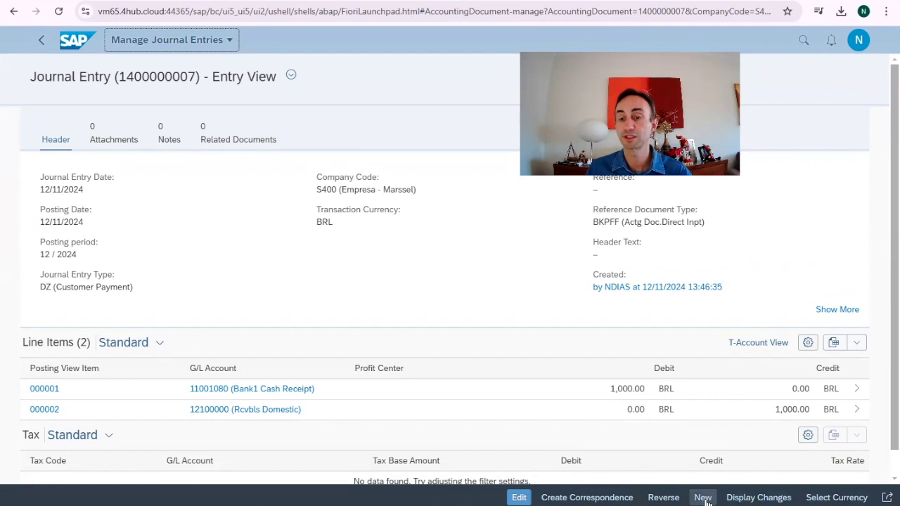
{"action": "left_click", "coordinate": [703, 497]}
Start a new incoming payment and set its amount to 3,099.00 BRL.
{"action": "left_click", "coordinate": [692, 471]}
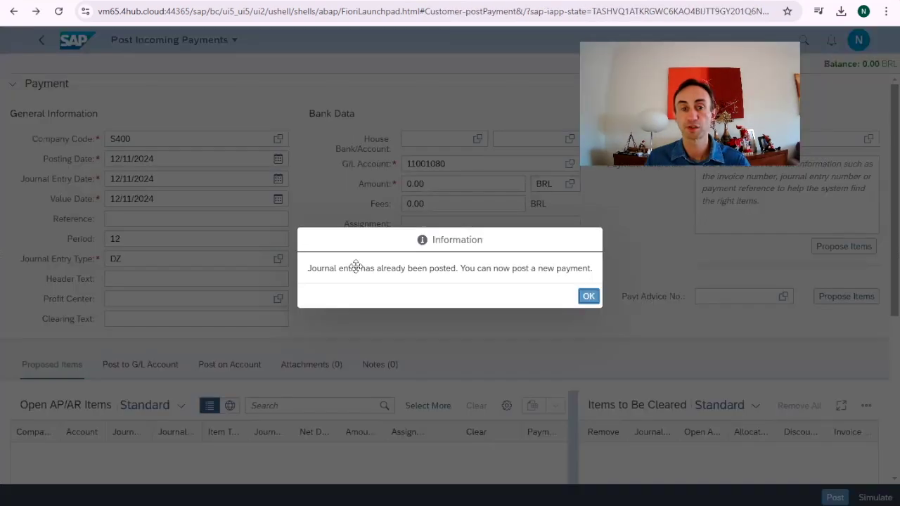
{"action": "left_click", "coordinate": [588, 296]}
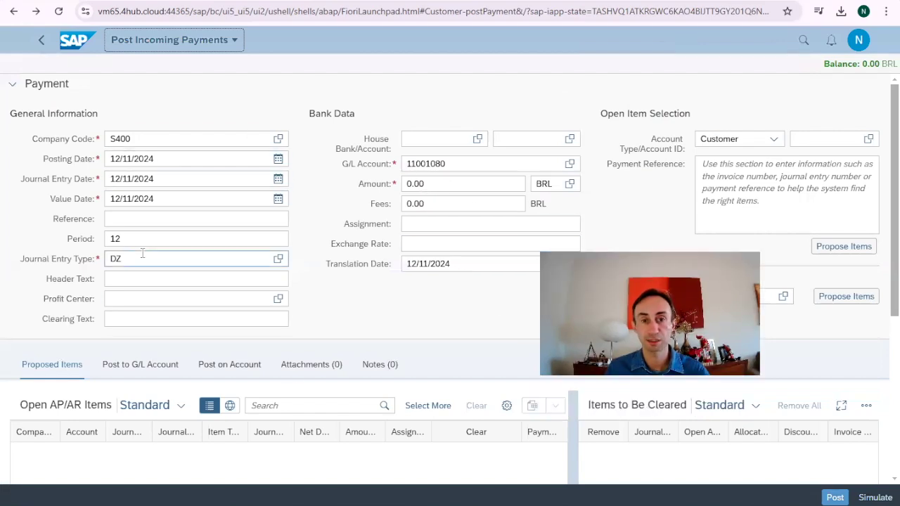
{"action": "double_click", "coordinate": [420, 183]}
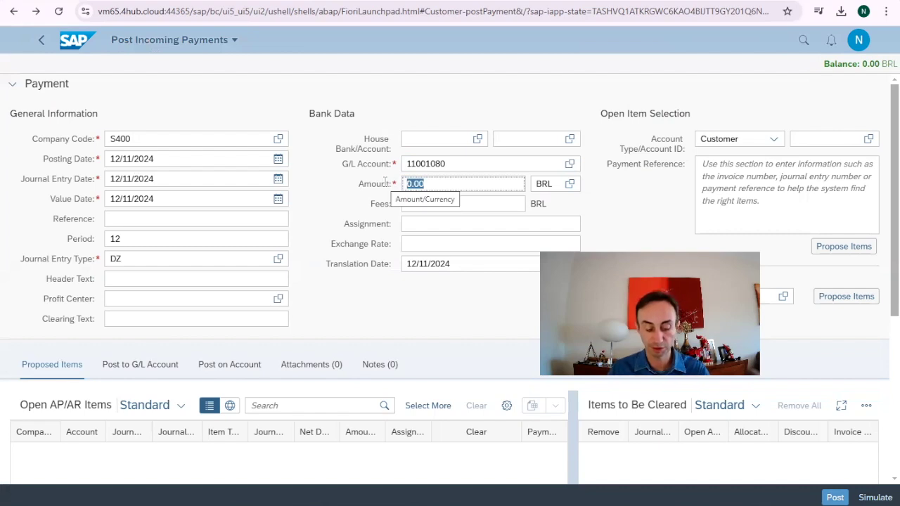
{"action": "type", "text": "3999"}
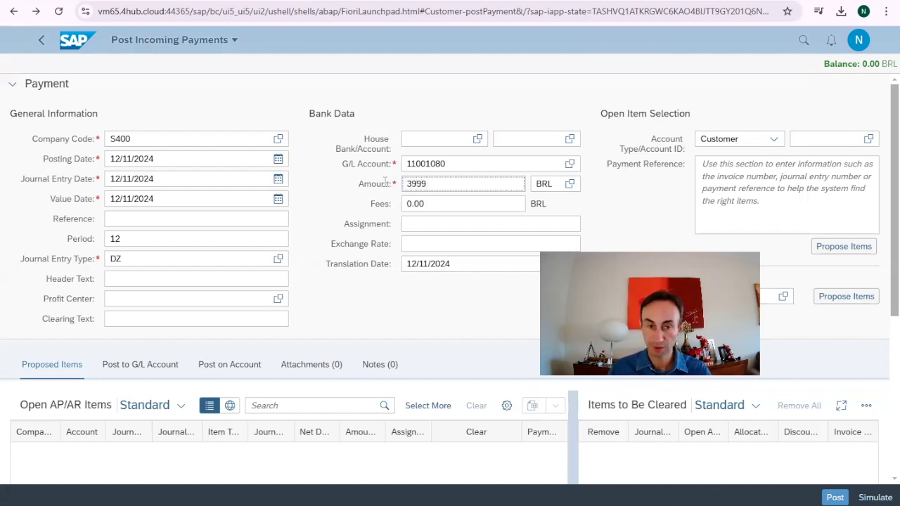
{"action": "key", "text": "BackSpace"}
{"action": "type", "text": "00"}
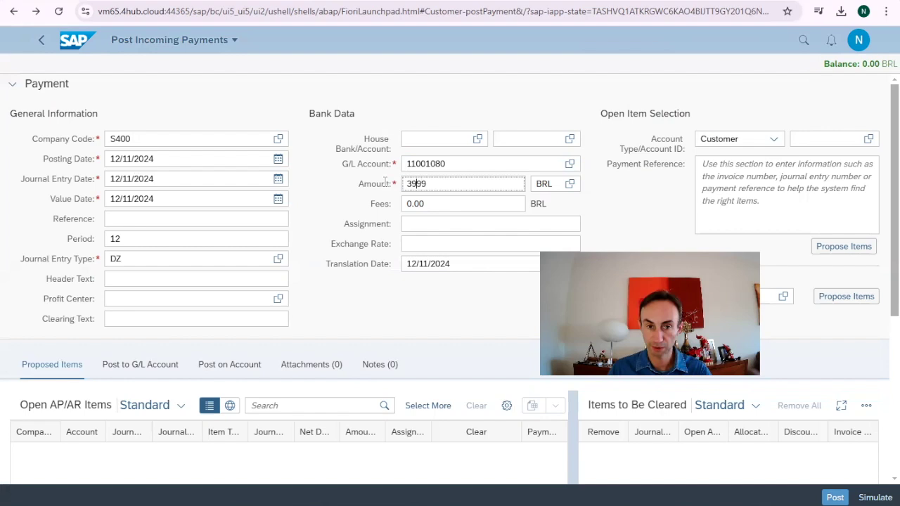
{"action": "left_click", "coordinate": [478, 264]}
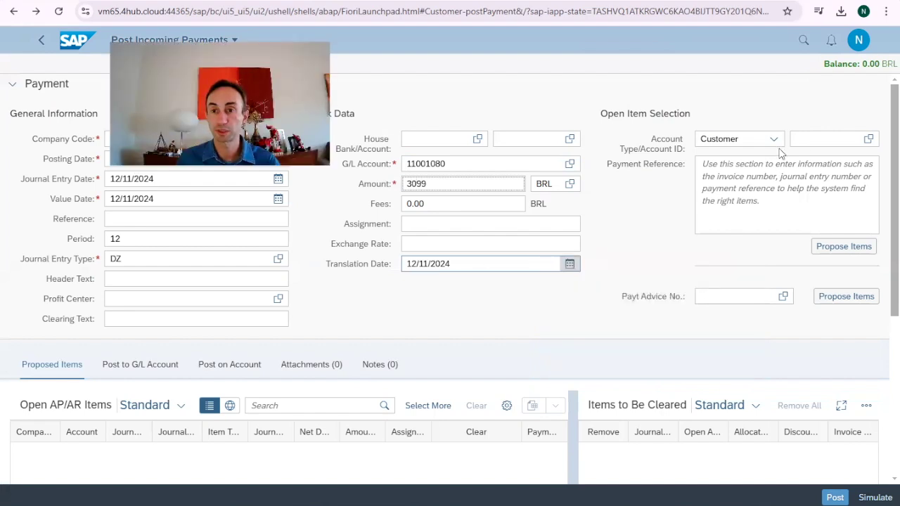
Select customer account 1000496 under open item selection.
{"action": "left_click", "coordinate": [804, 140]}
{"action": "type", "text": "1000"}
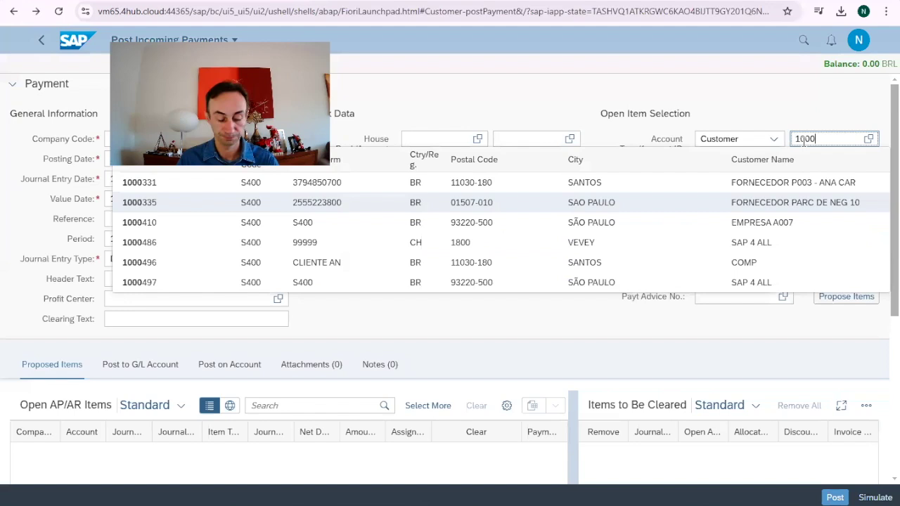
{"action": "type", "text": "496"}
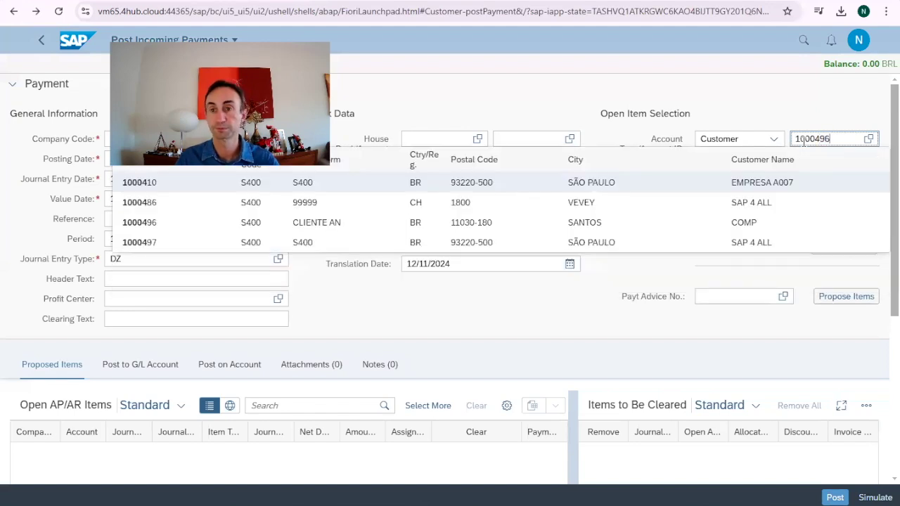
{"action": "left_click", "coordinate": [632, 185]}
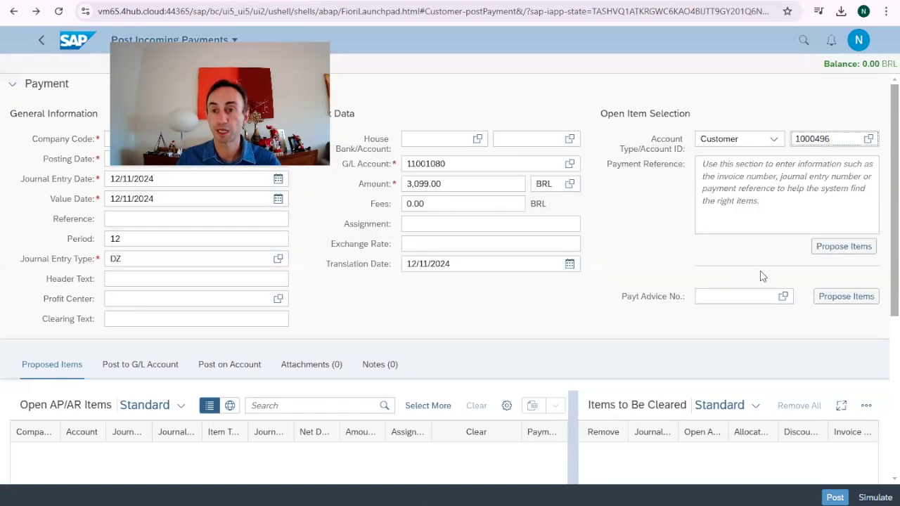
Propose and review customer 1000496's nine open items, then switch to Post on Account.
{"action": "left_click", "coordinate": [823, 247]}
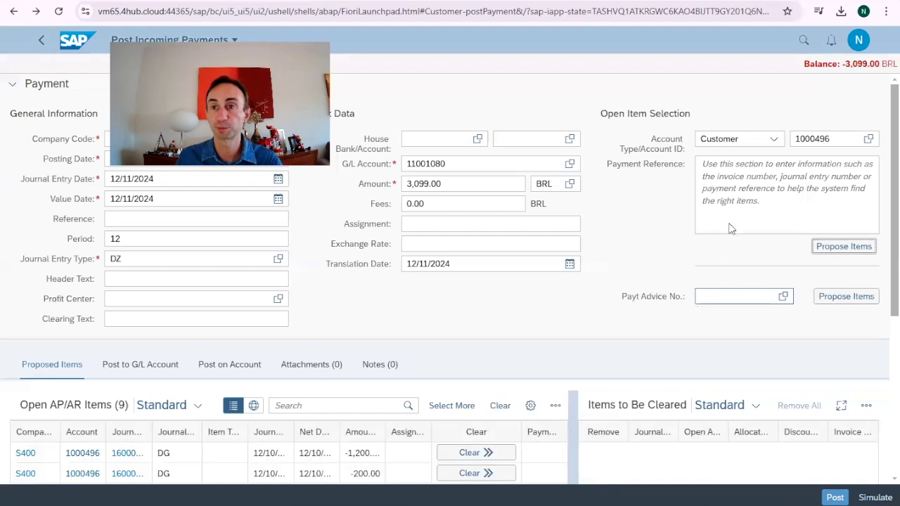
{"action": "scroll", "coordinate": [707, 368], "scroll_direction": "down", "scroll_amount": 2}
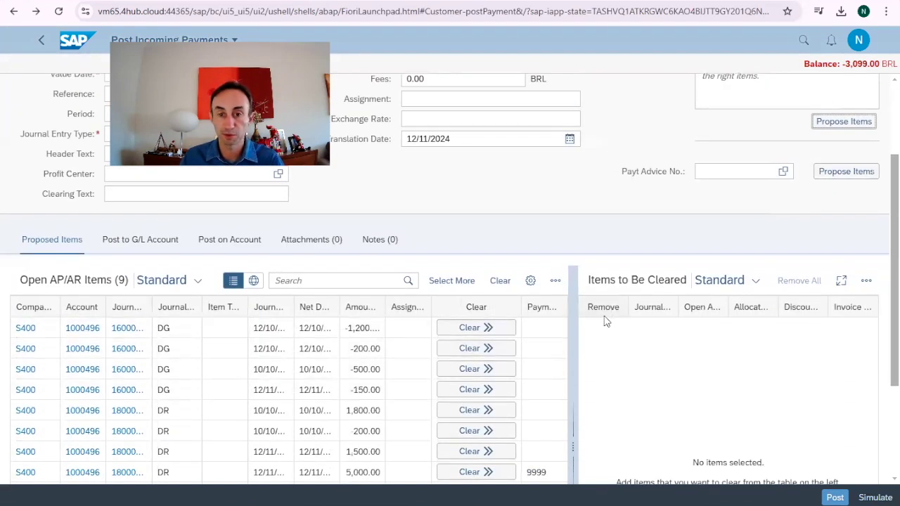
{"action": "left_click_drag", "start_coordinate": [572, 334], "coordinate": [665, 333]}
{"action": "scroll", "coordinate": [588, 361], "scroll_direction": "down", "scroll_amount": 2}
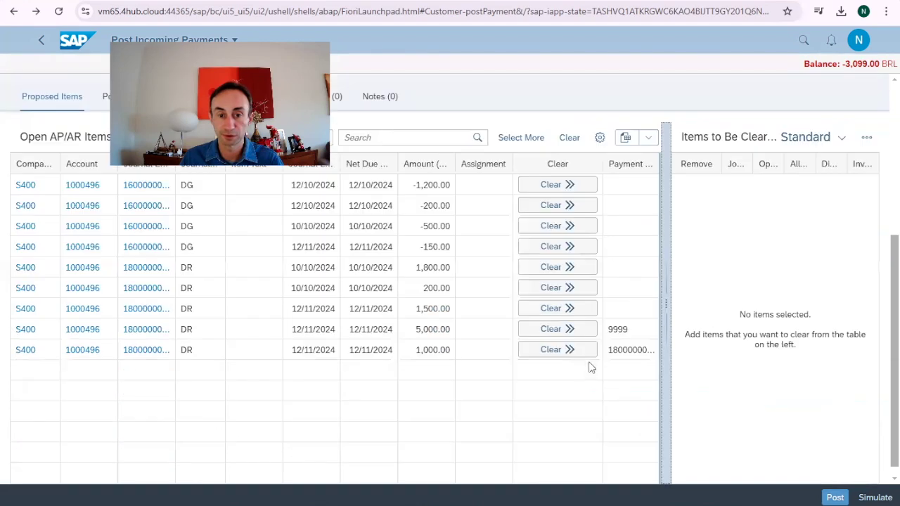
{"action": "scroll", "coordinate": [588, 361], "scroll_direction": "up", "scroll_amount": 1}
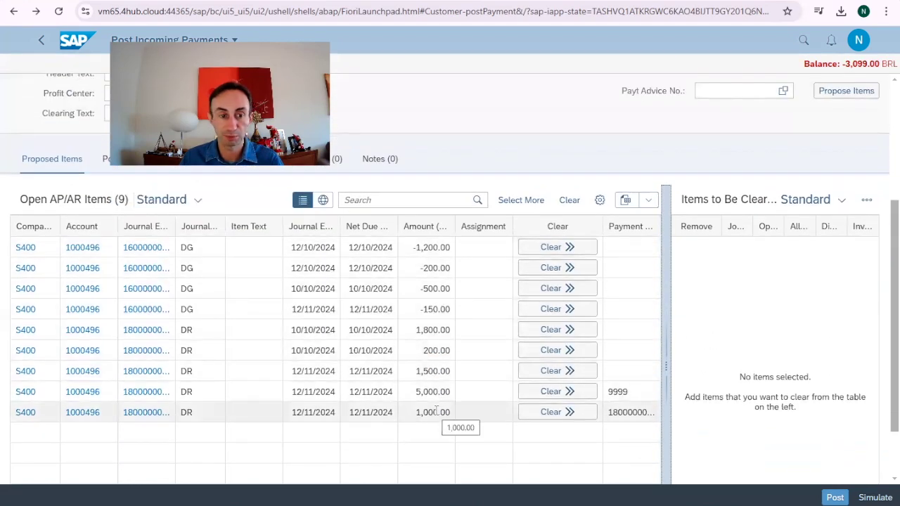
{"action": "scroll", "coordinate": [637, 401], "scroll_direction": "up", "scroll_amount": 4}
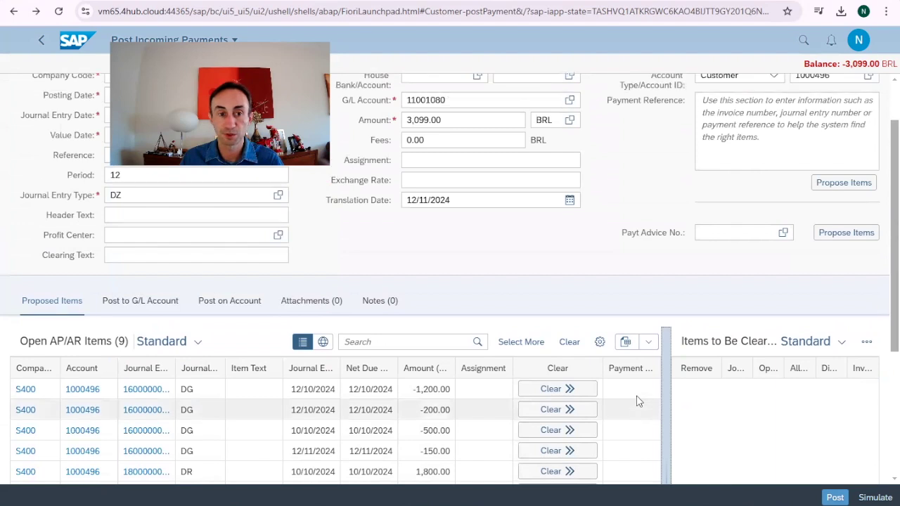
{"action": "scroll", "coordinate": [635, 399], "scroll_direction": "down", "scroll_amount": 1}
{"action": "scroll", "coordinate": [627, 397], "scroll_direction": "up", "scroll_amount": 1}
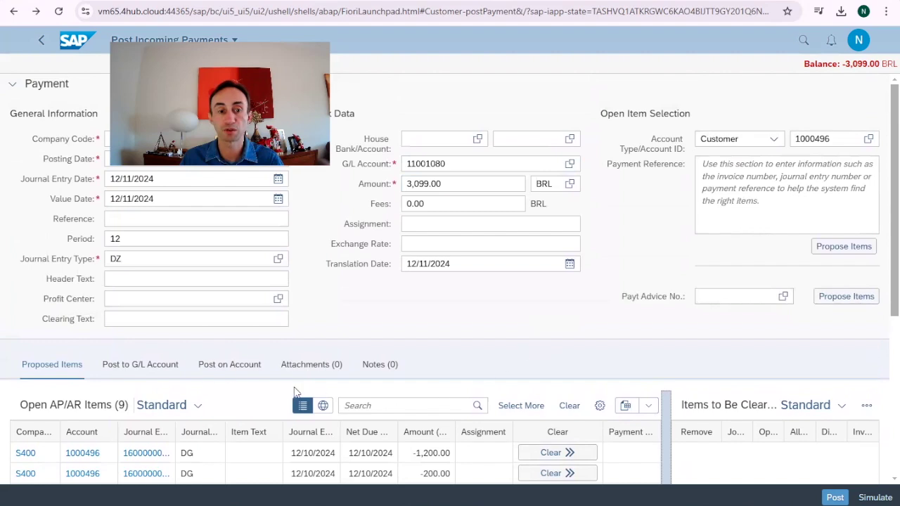
{"action": "left_click", "coordinate": [226, 365]}
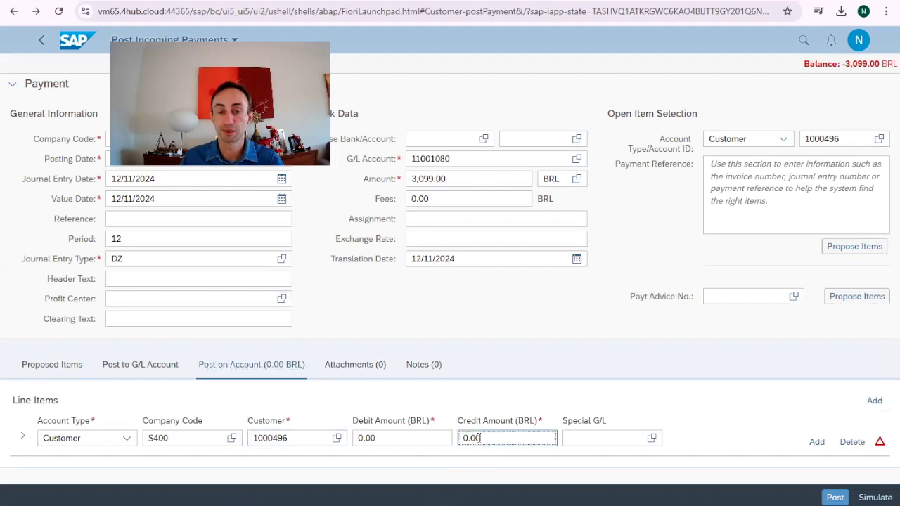
{"action": "left_click_drag", "start_coordinate": [480, 437], "coordinate": [401, 436]}
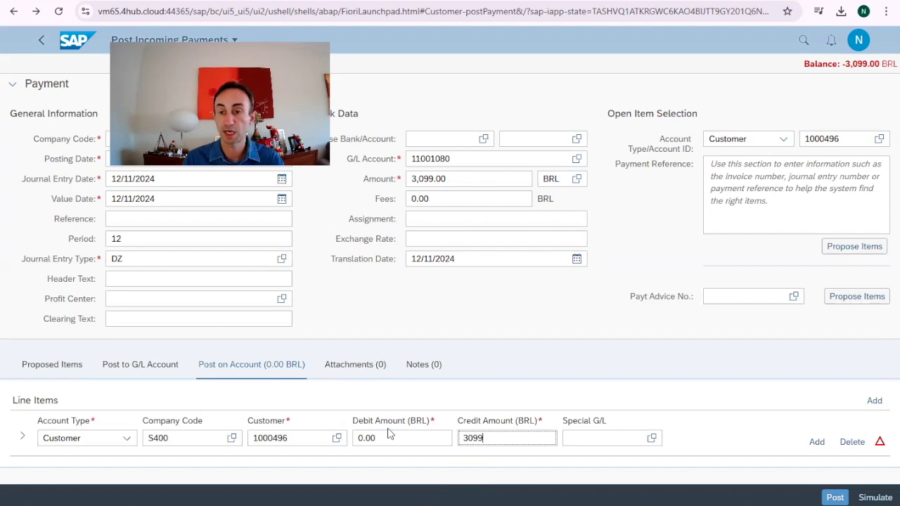
{"action": "key", "text": "Return"}
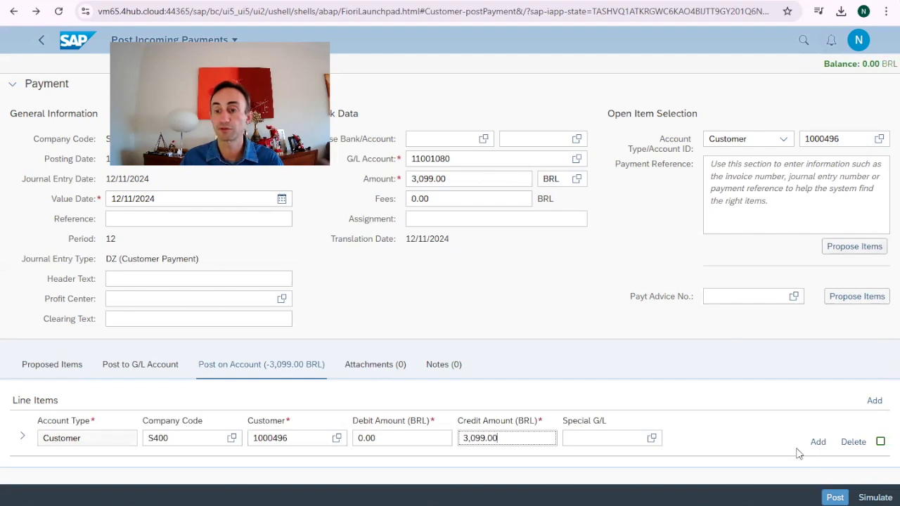
{"action": "left_click", "coordinate": [875, 498]}
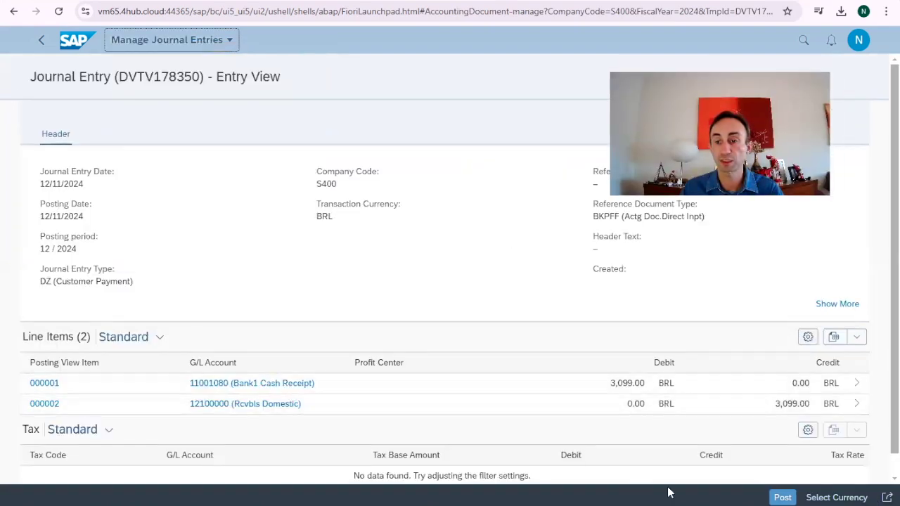
{"action": "left_click", "coordinate": [784, 498]}
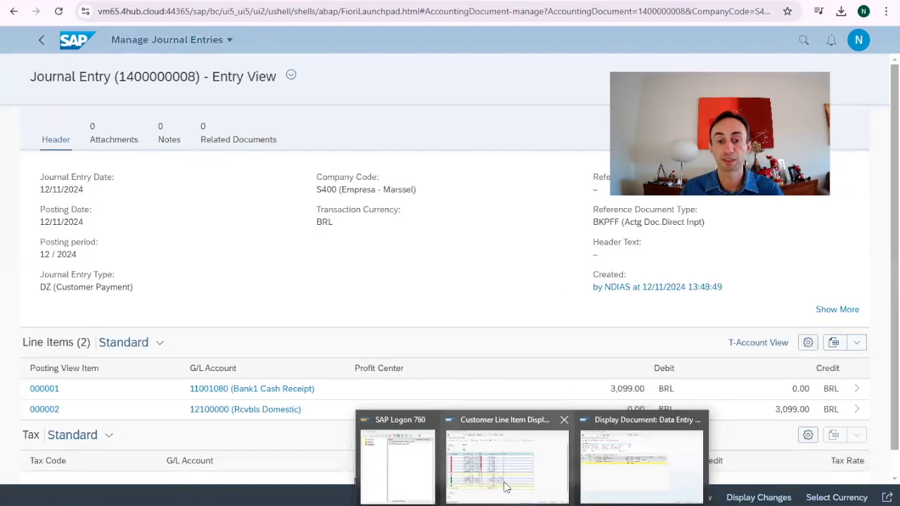
{"action": "left_click", "coordinate": [501, 481]}
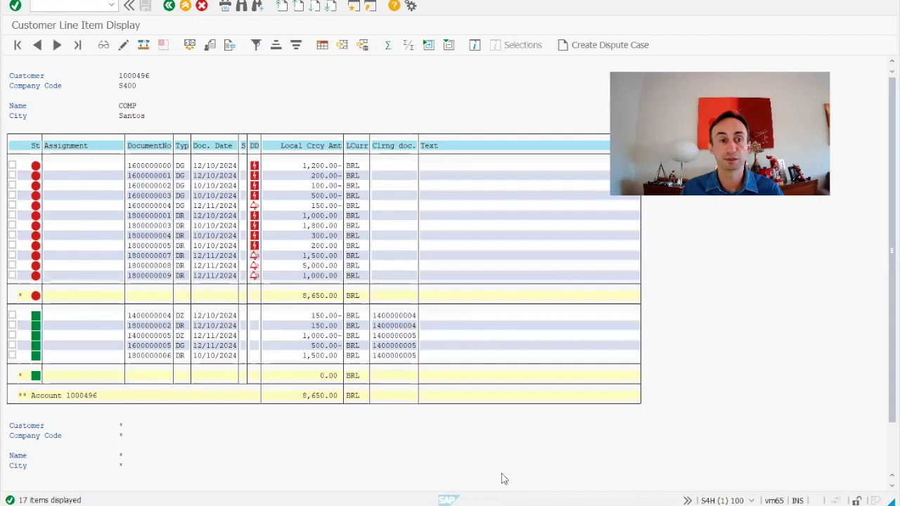
{"action": "left_click", "coordinate": [168, 6]}
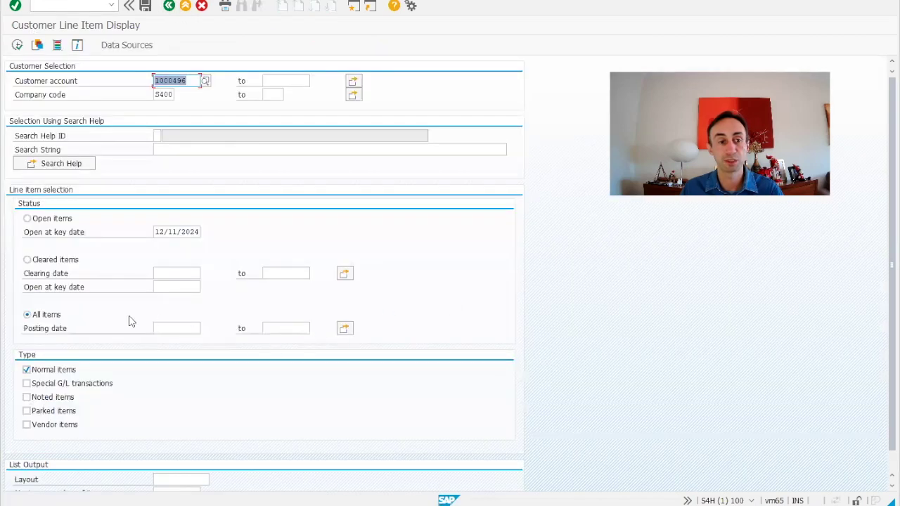
{"action": "left_click", "coordinate": [17, 45]}
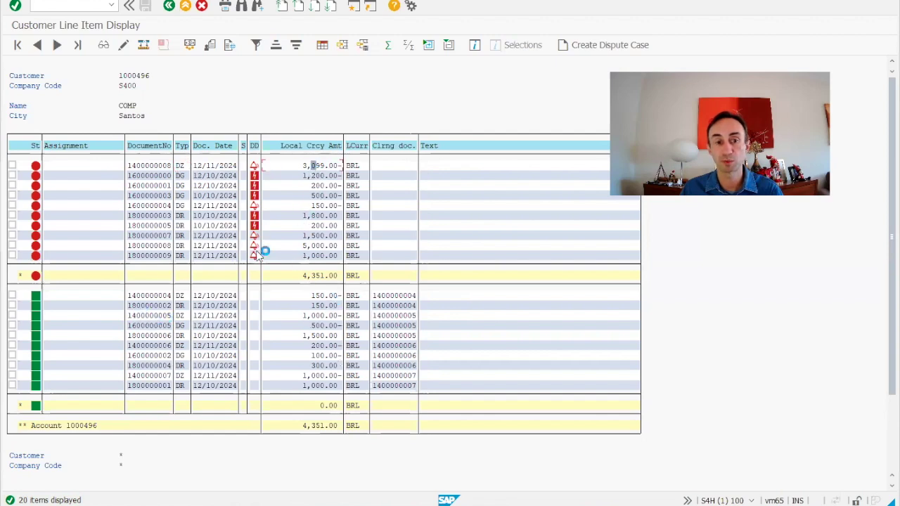
{"action": "double_click", "coordinate": [313, 166]}
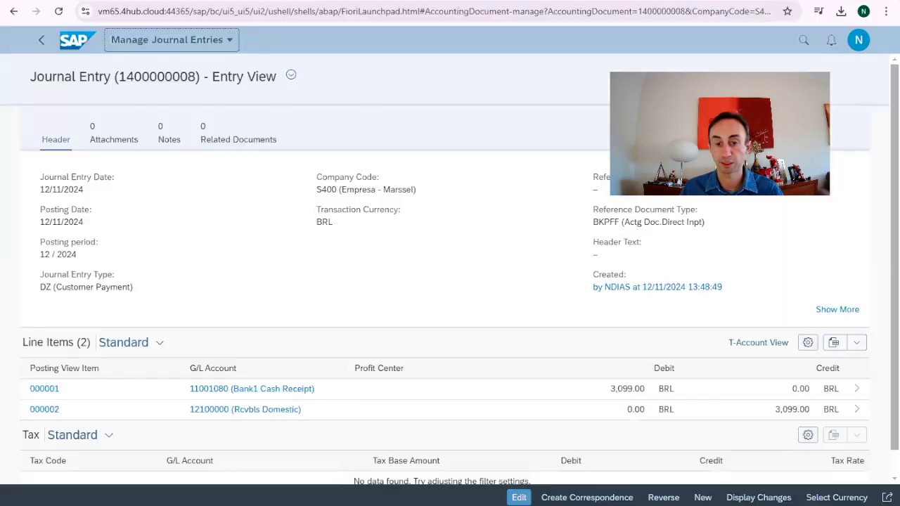
{"action": "scroll", "coordinate": [396, 270], "scroll_direction": "down", "scroll_amount": 1}
{"action": "scroll", "coordinate": [396, 271], "scroll_direction": "up", "scroll_amount": 1}
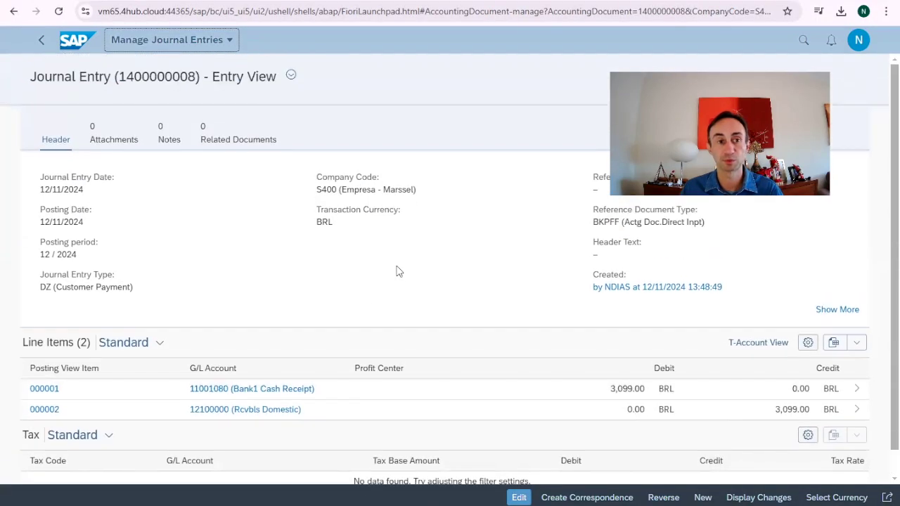
{"action": "scroll", "coordinate": [398, 270], "scroll_direction": "down", "scroll_amount": 1}
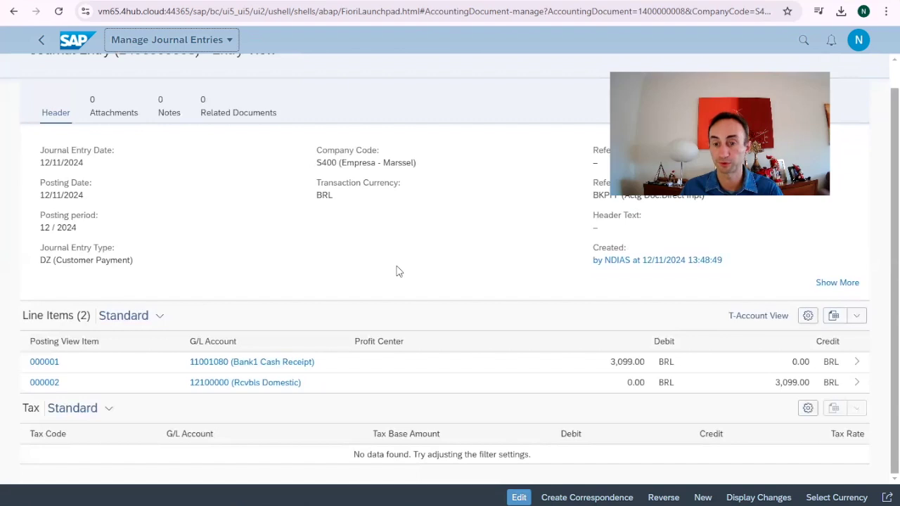
{"action": "scroll", "coordinate": [450, 288], "scroll_direction": "up", "scroll_amount": 1}
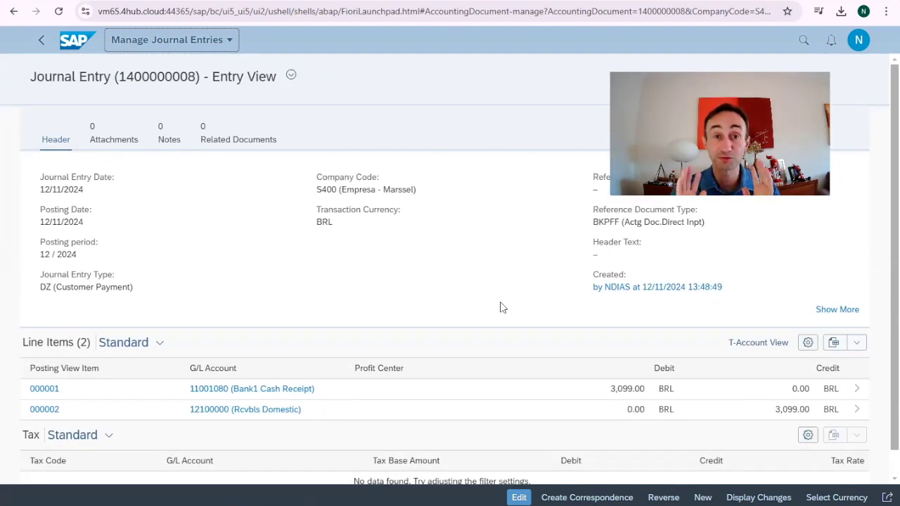